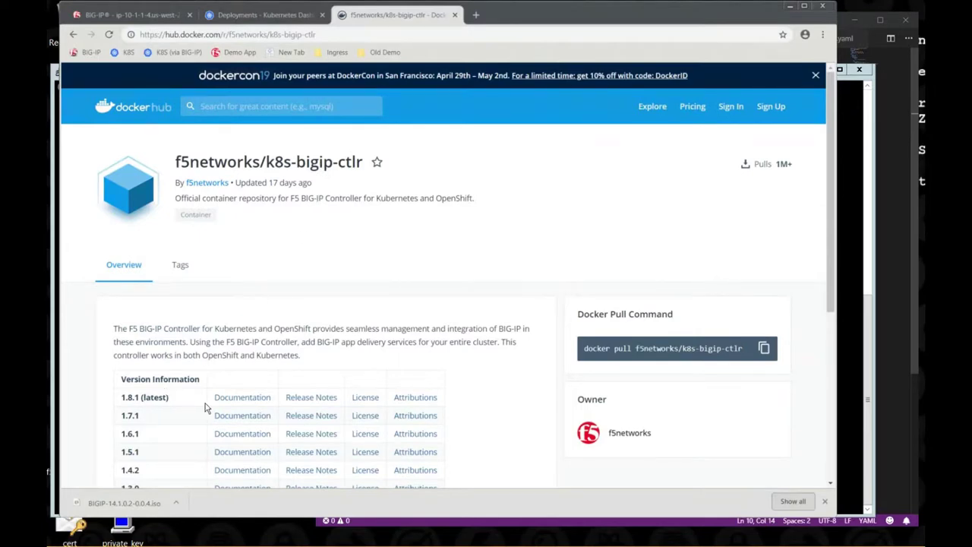
- Open the k8s-bigip-ctlr-deployment details from Workloads > Deployments in the Kubernetes Dashboard
left_click(158, 405)
left_click(249, 18)
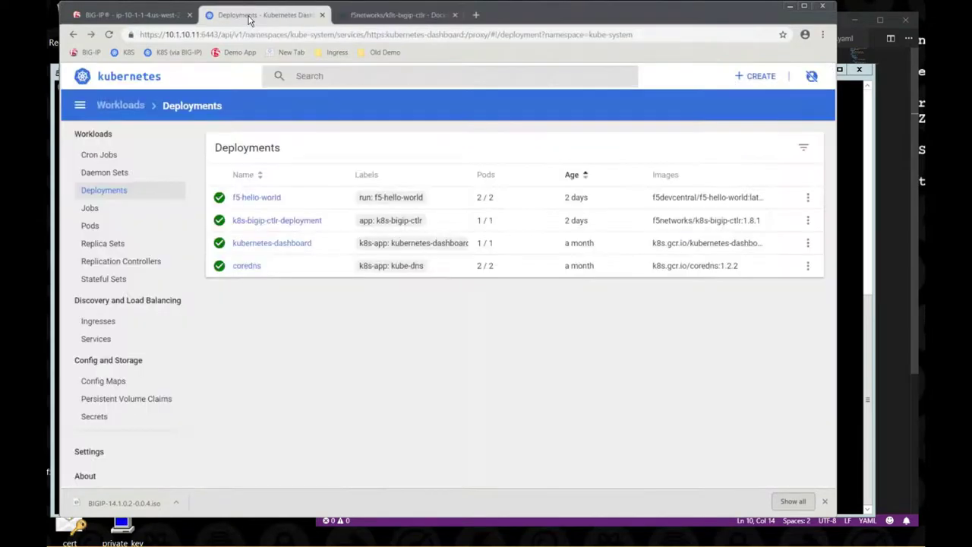
left_click(288, 222)
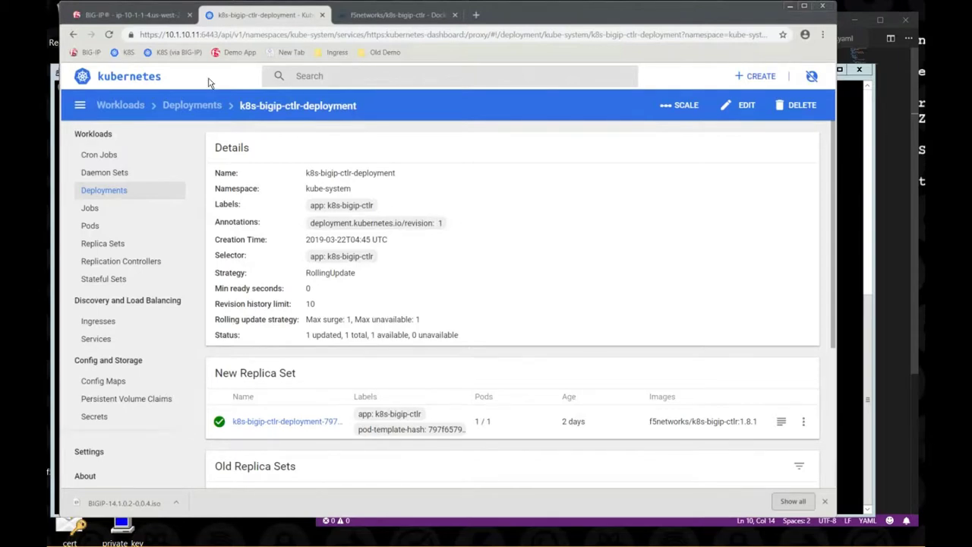
- Sign in to the BIG-IP Configuration Utility as admin with the account password
left_click(150, 21)
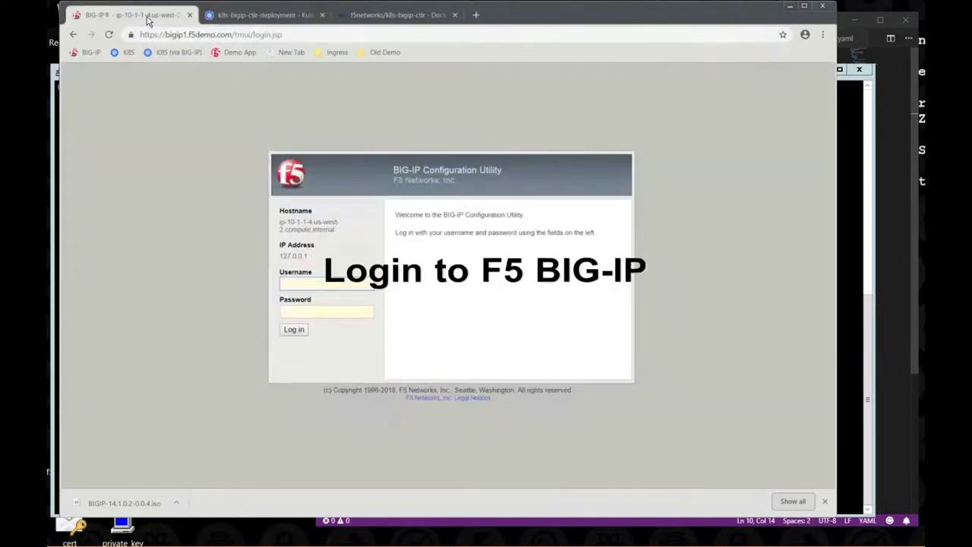
type("admin")
key("Tab")
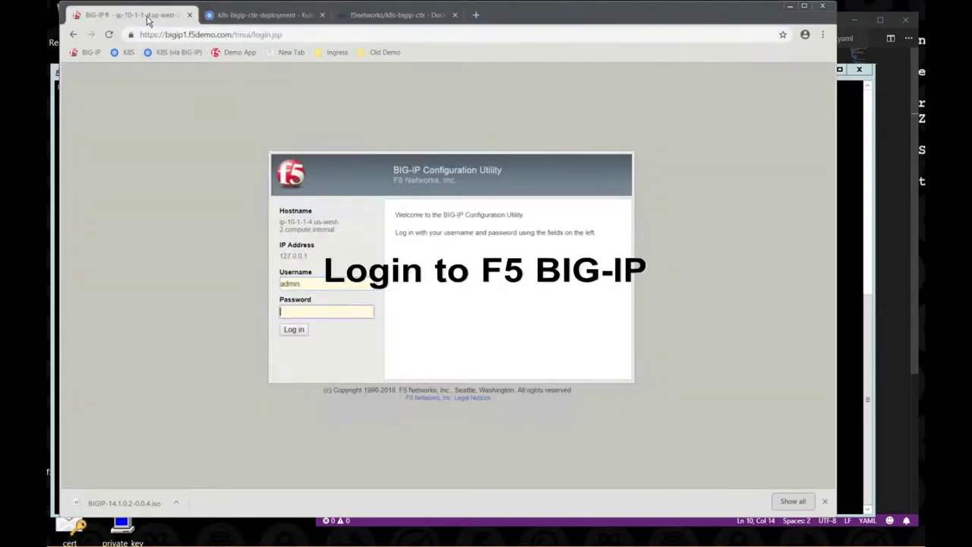
key("Return")
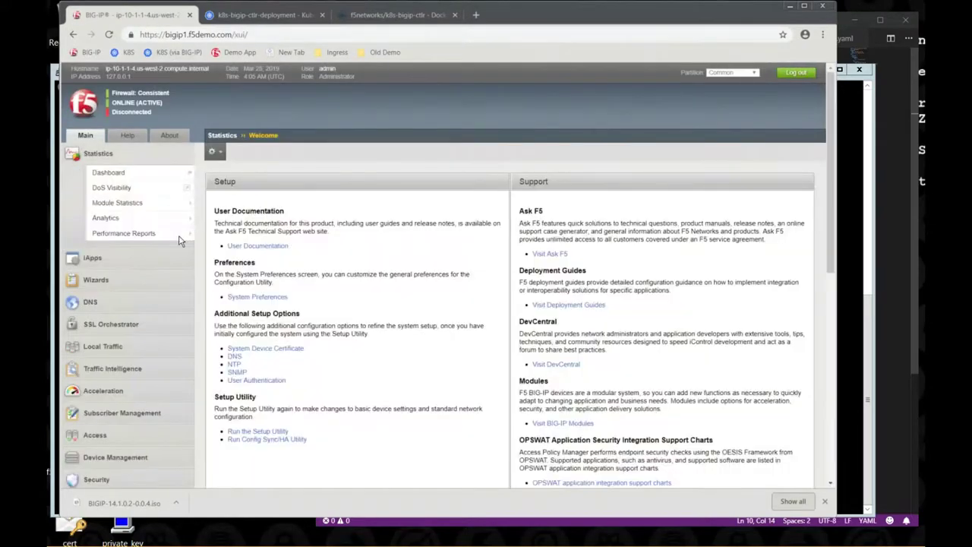
- Open System > Resource Provisioning to confirm LTM and ASM are provisioned Nominal
scroll(111, 231, "down", 5)
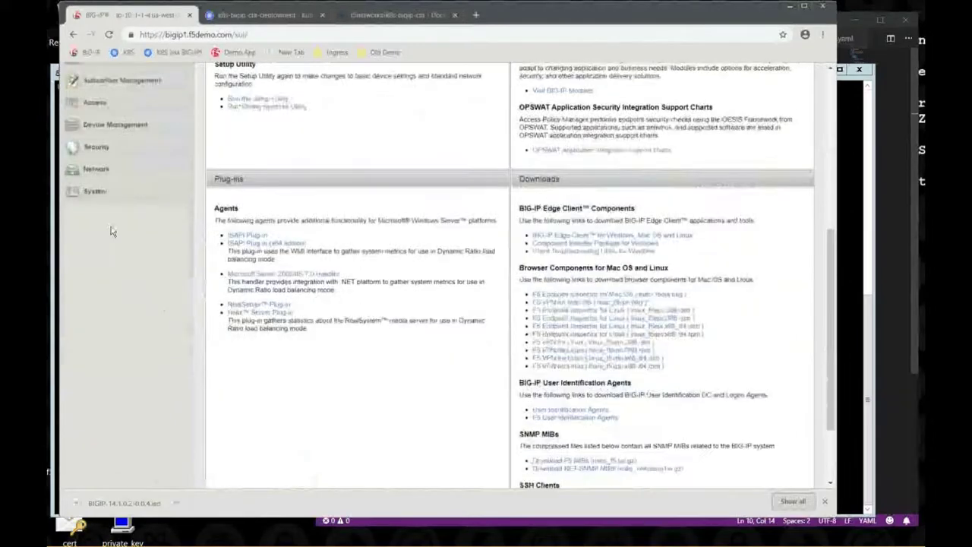
left_click(99, 192)
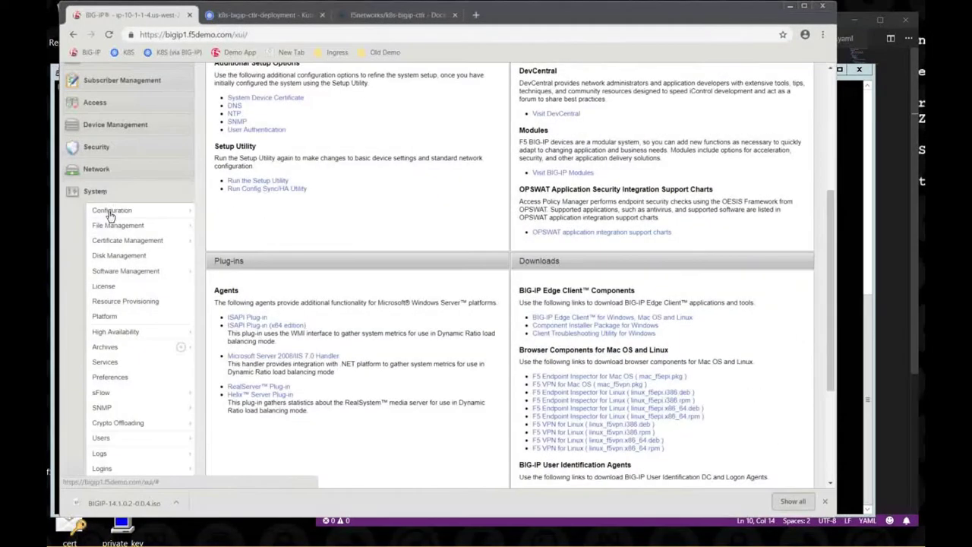
left_click(123, 301)
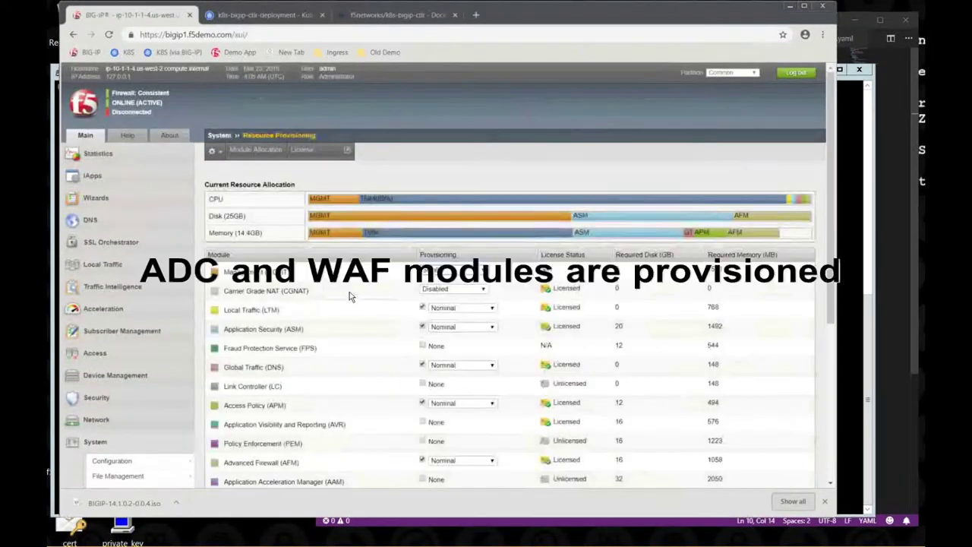
scroll(367, 307, "down", 1)
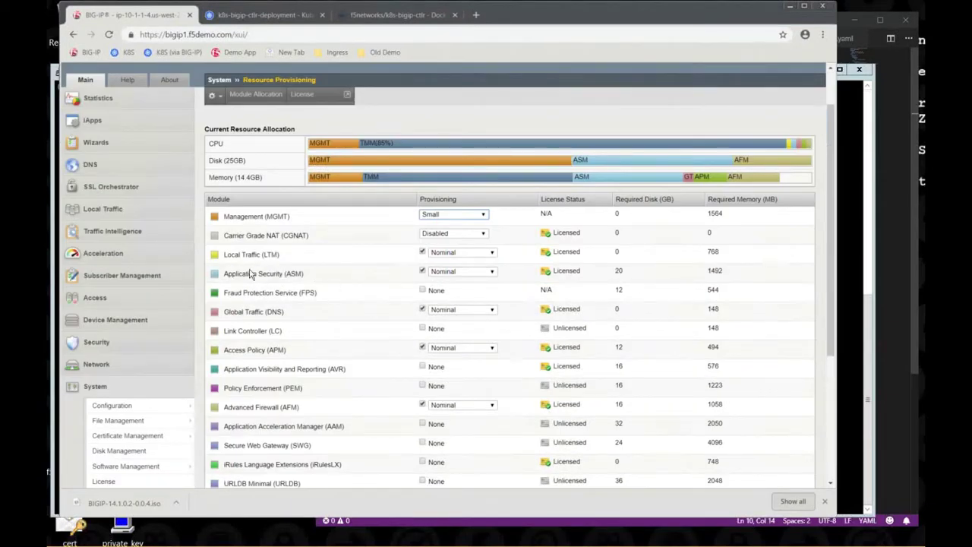
left_click(129, 211)
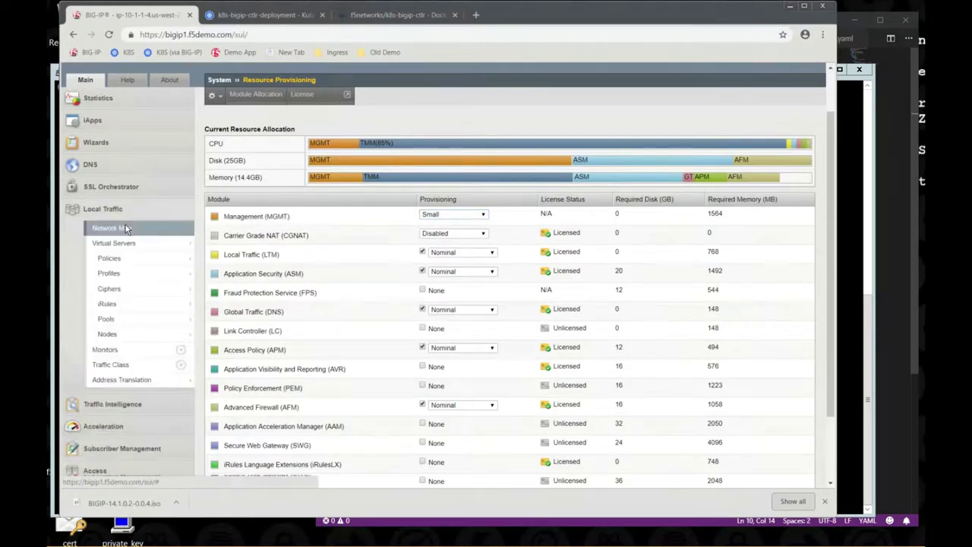
- Show the Local Traffic Network Map with the Partition set to kubernetes
left_click(127, 226)
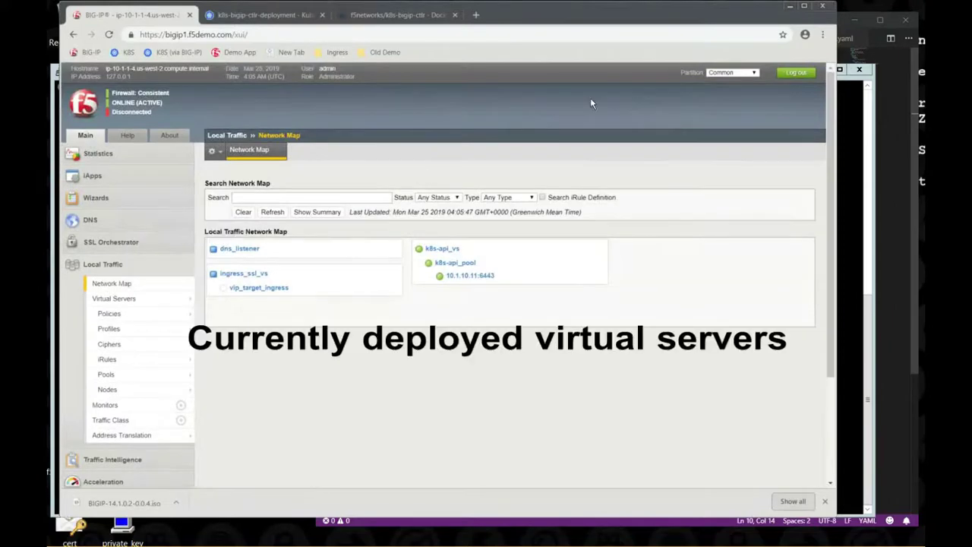
left_click(720, 73)
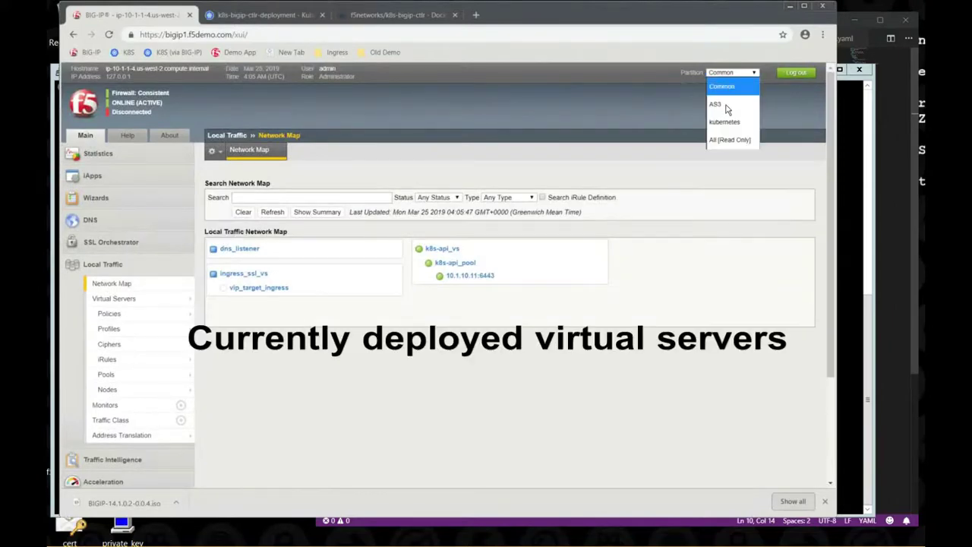
left_click(730, 124)
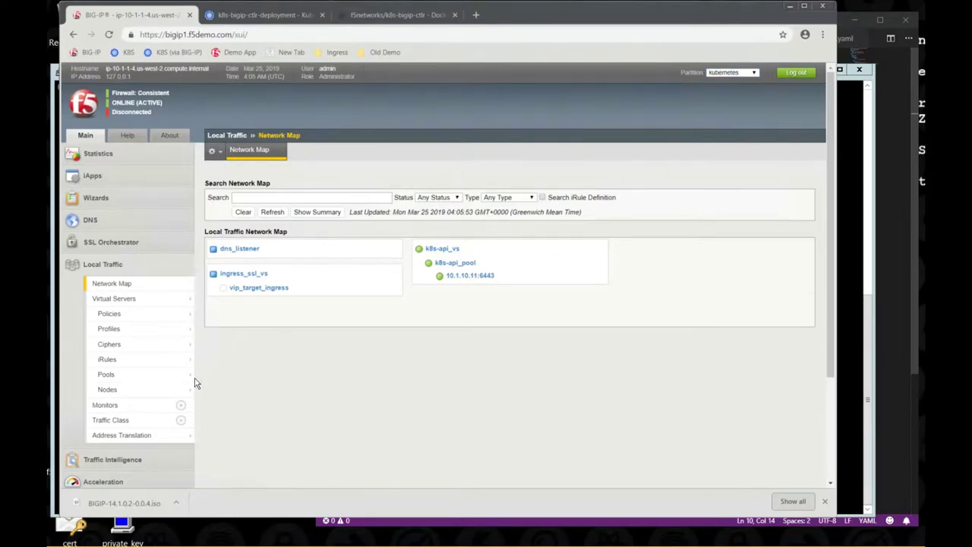
scroll(195, 383, "down", 1)
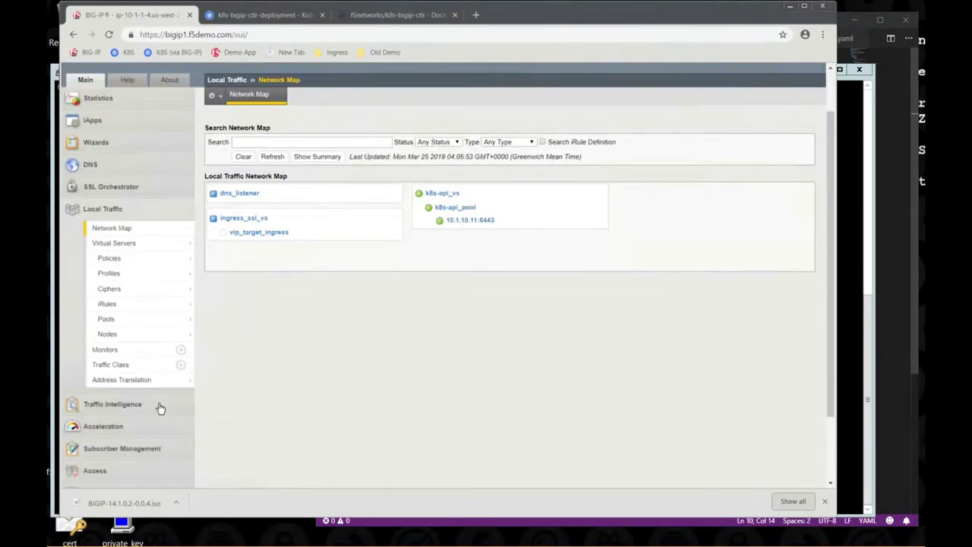
left_click(115, 213)
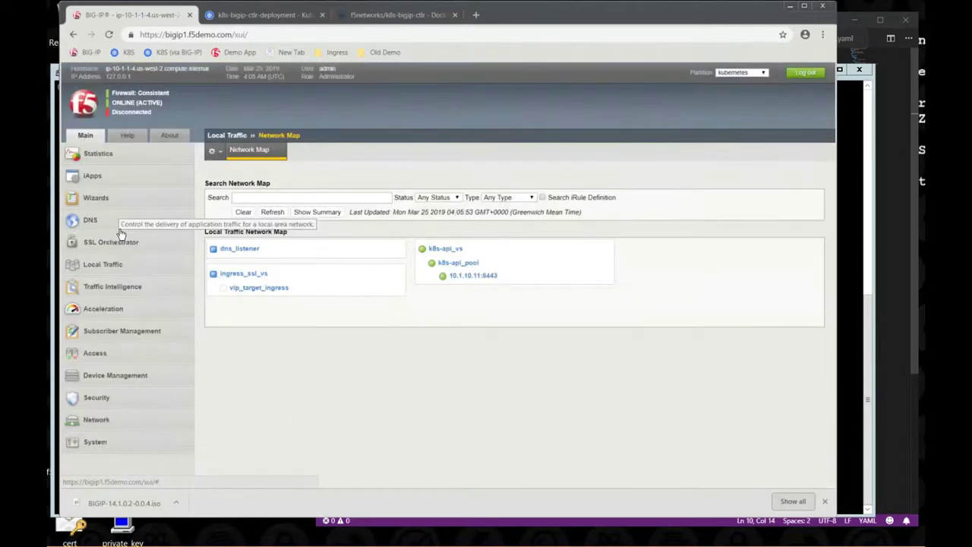
left_click(105, 400)
- Review the list of Application Security policies
mouse_move(133, 439)
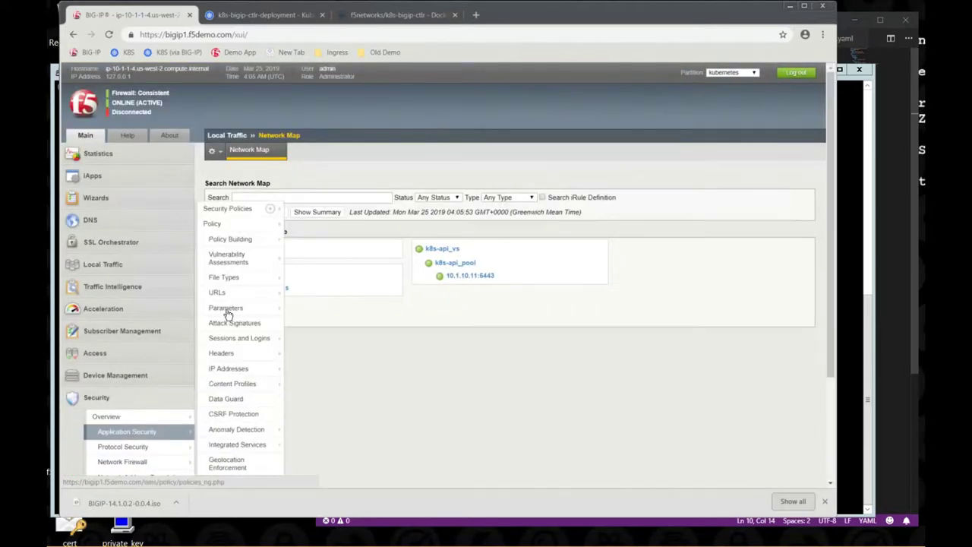
left_click(232, 210)
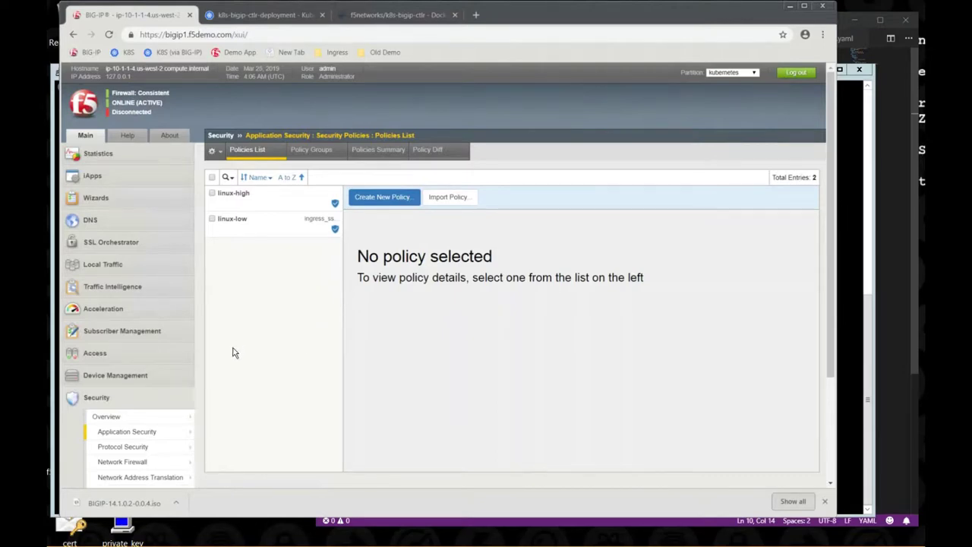
left_click(141, 397)
- Inspect the flannel_vxlan tunnel properties, then return to the Kubernetes deployment details
left_click(121, 423)
scroll(126, 433, "down", 1)
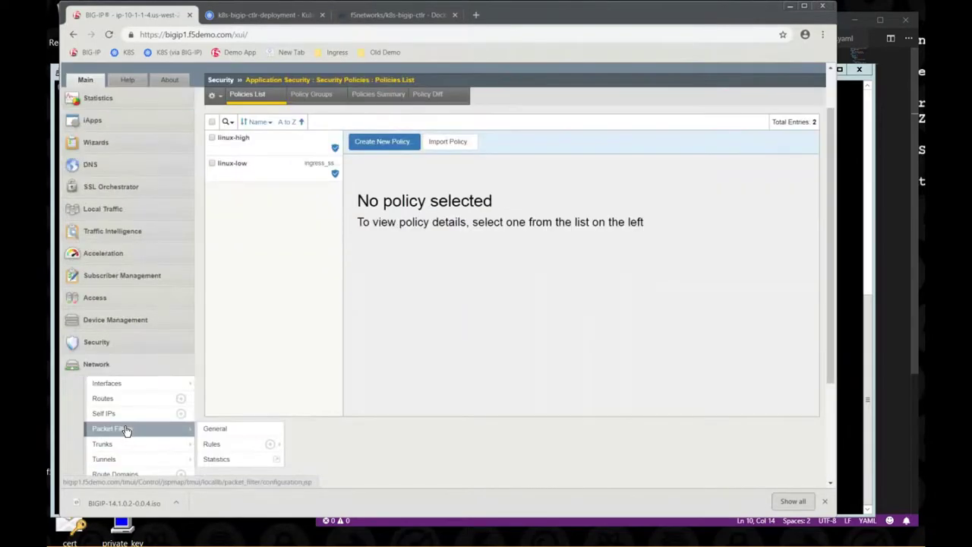
left_click(126, 461)
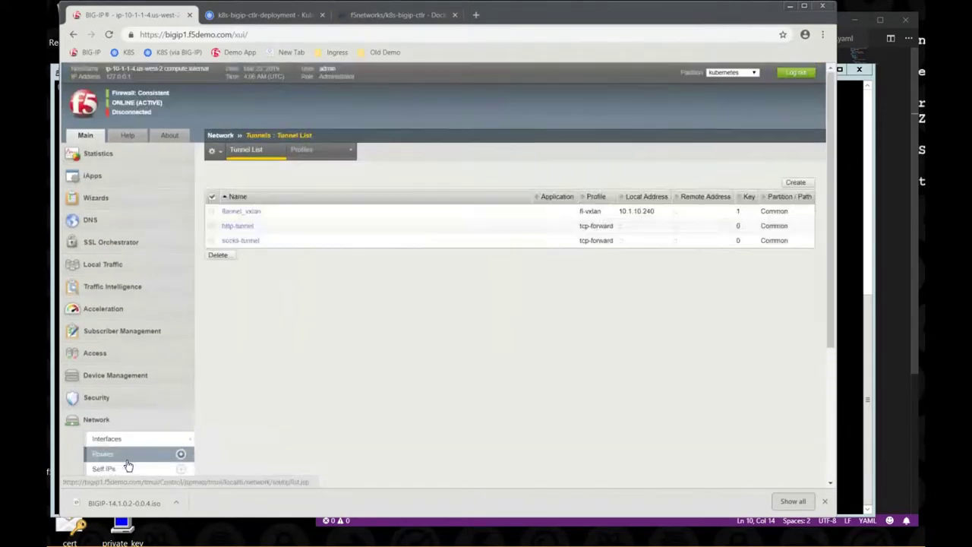
left_click(249, 213)
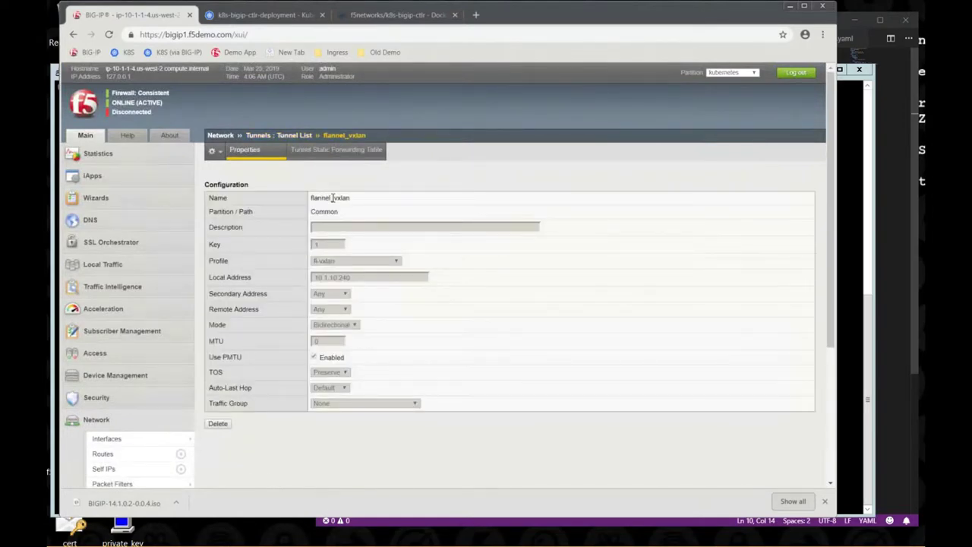
left_click(253, 15)
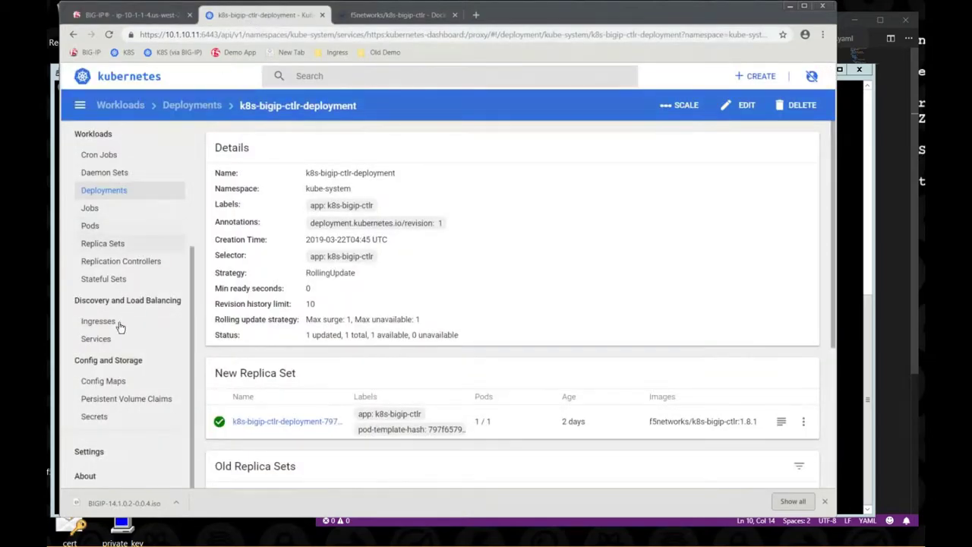
- Upload f5-helloworld-configmap-http-iapp.yaml through Create from file in kube-system
left_click(102, 381)
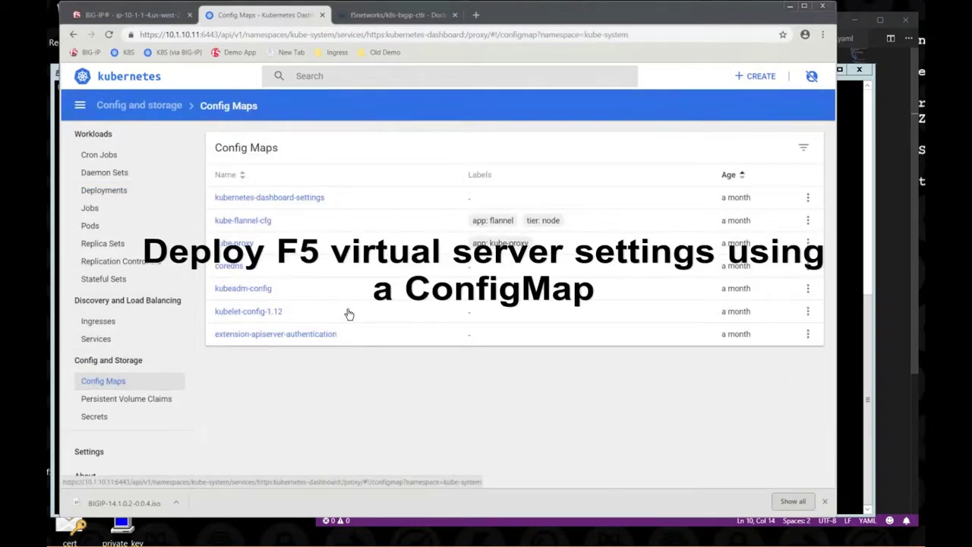
left_click(755, 76)
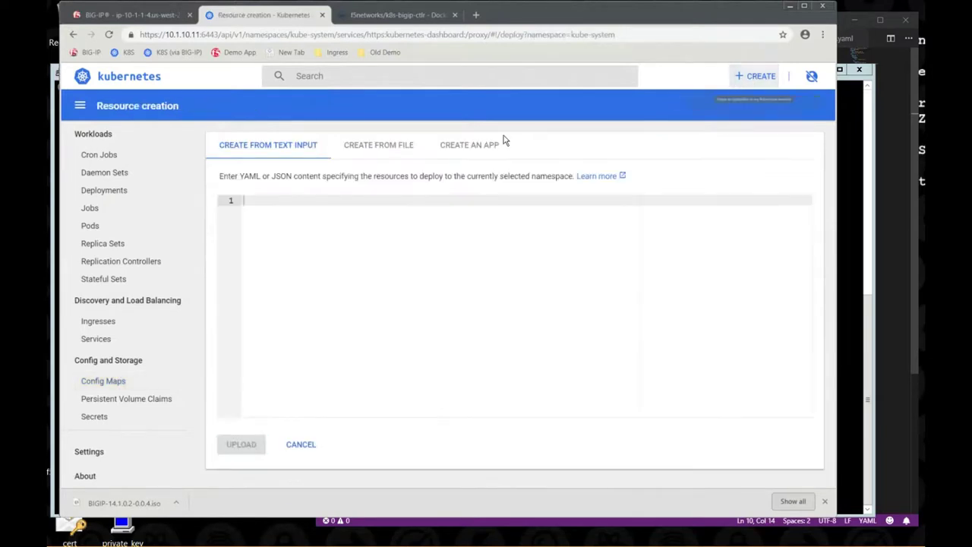
left_click(402, 150)
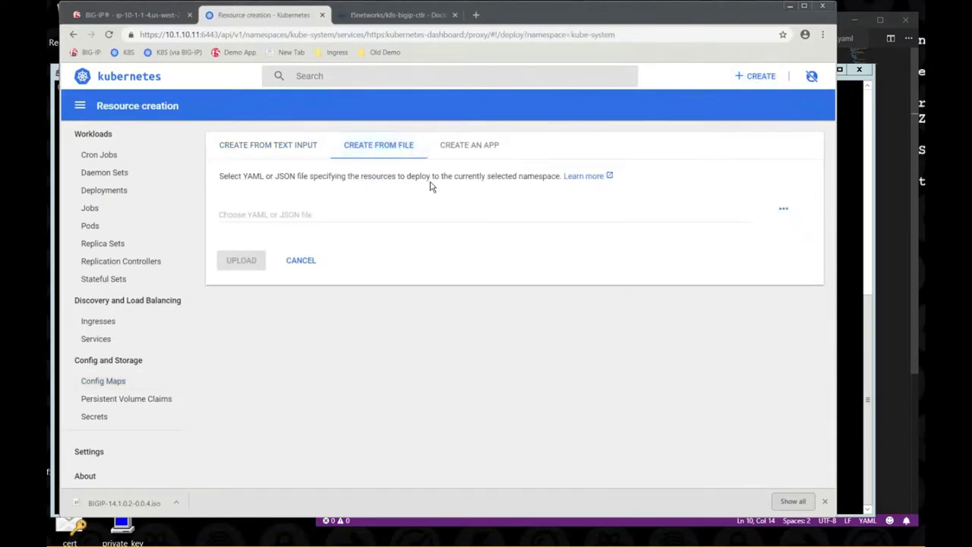
left_click(778, 211)
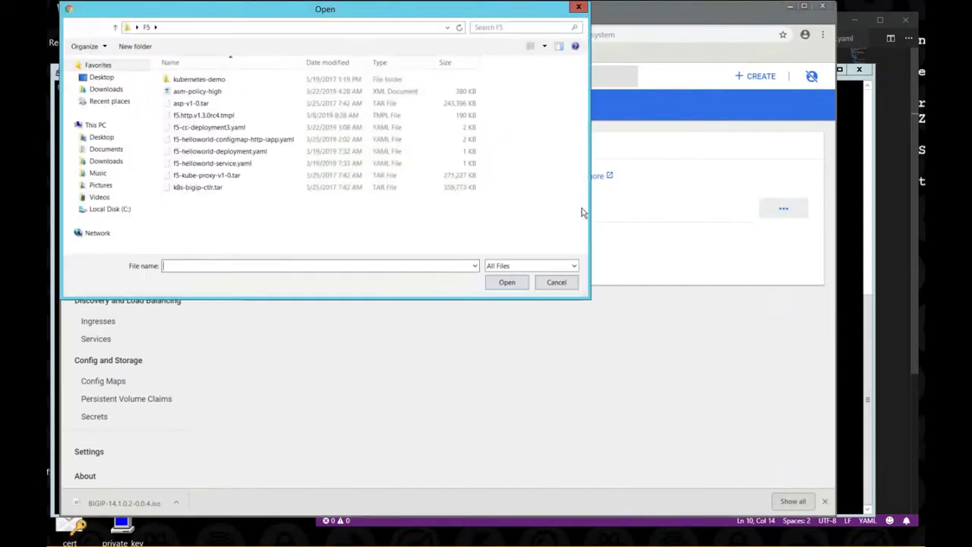
left_click(287, 141)
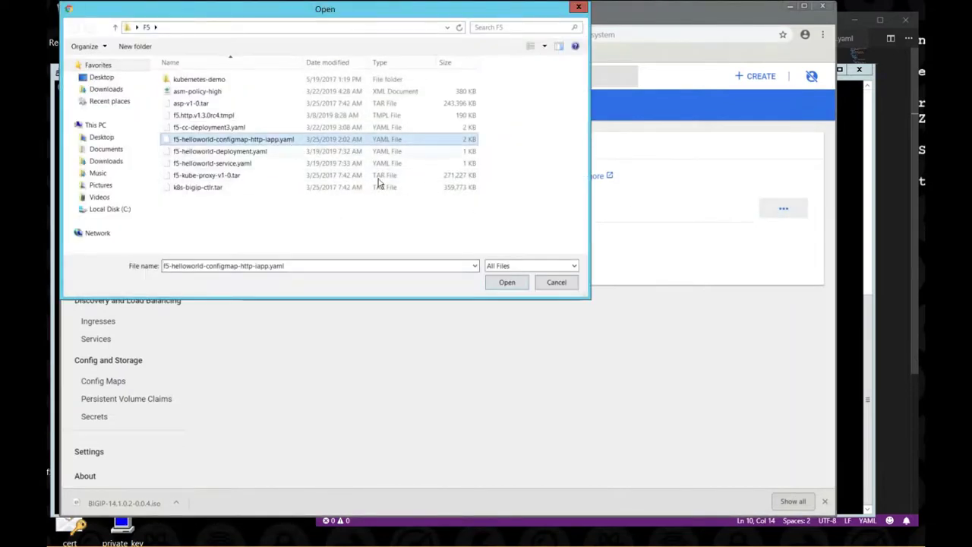
left_click(506, 283)
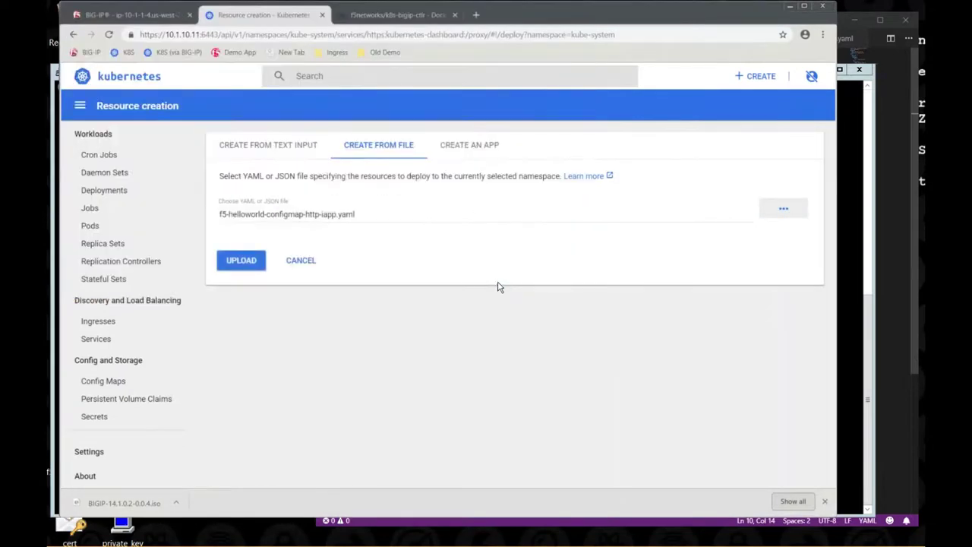
left_click(250, 263)
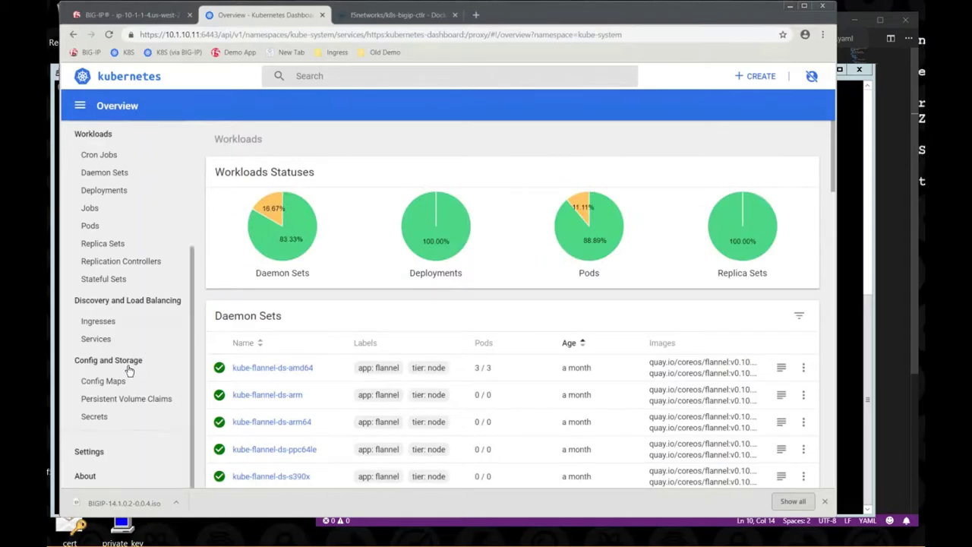
- Scroll through the adc-waf-demo config map's Data, then go back to the BIG-IP tab
left_click(112, 384)
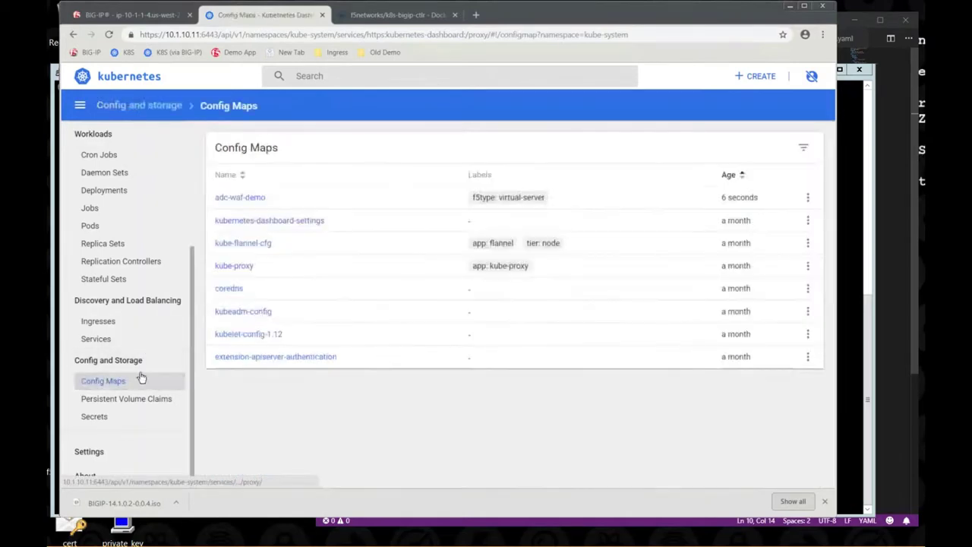
left_click(251, 200)
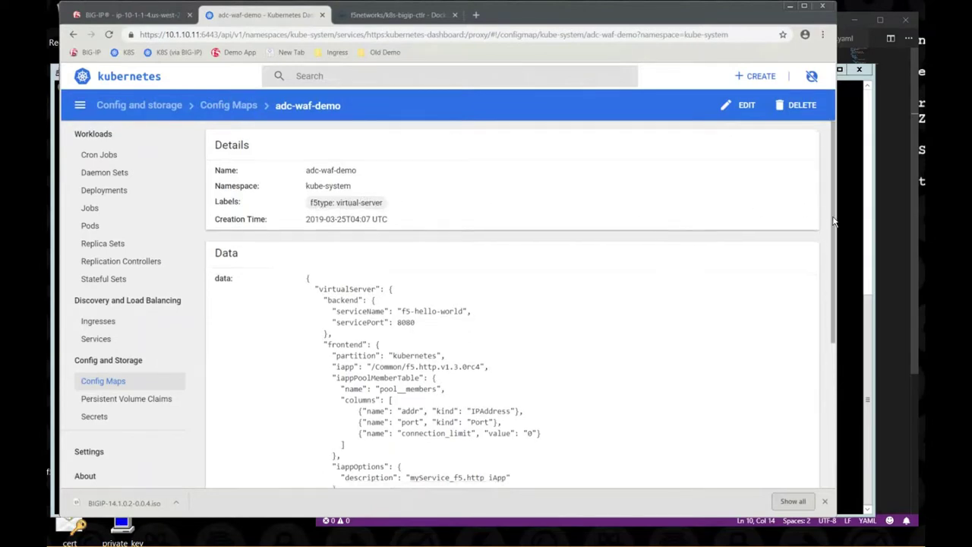
left_click_drag(833, 213, 826, 364)
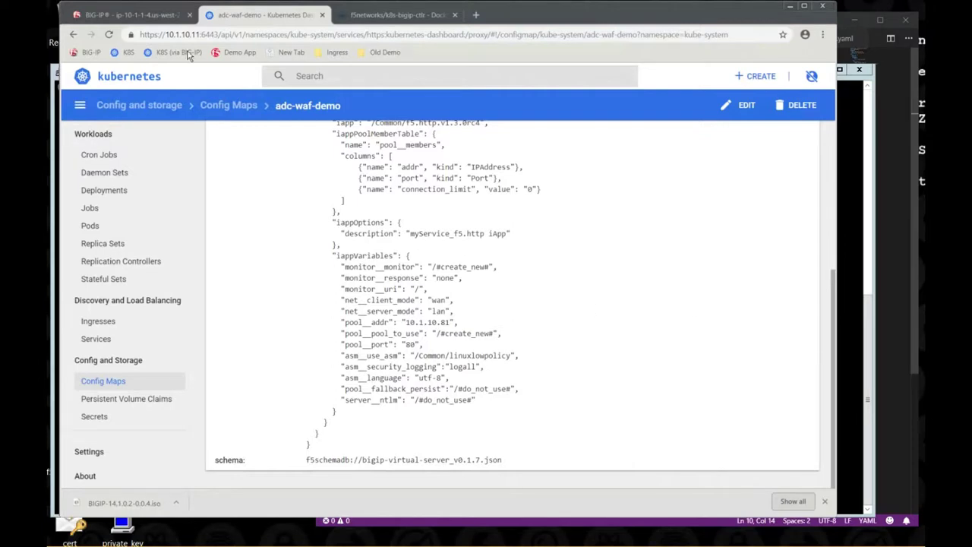
left_click(153, 20)
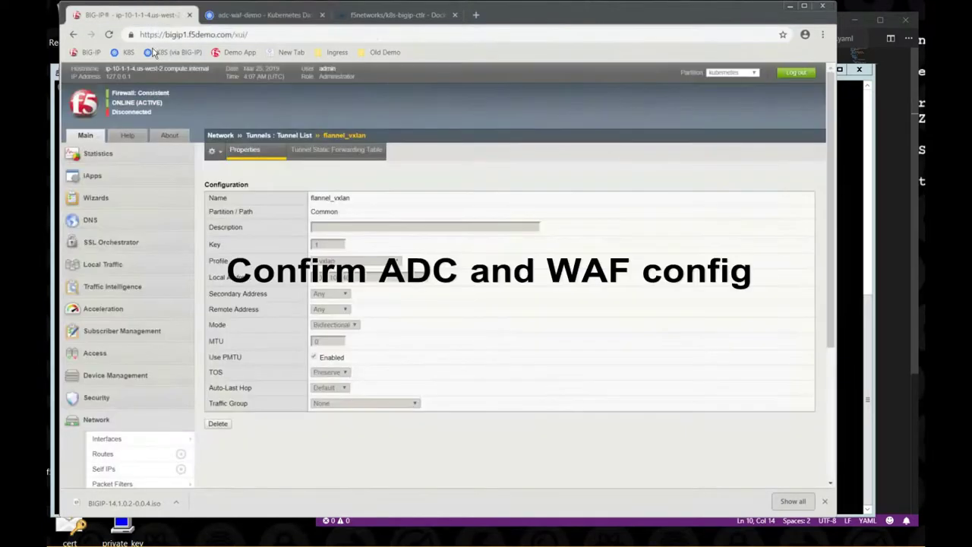
- From the Network Map, open kube-system_adc-waf-demo_vs and check its linux-low security policy
left_click(128, 266)
left_click(132, 284)
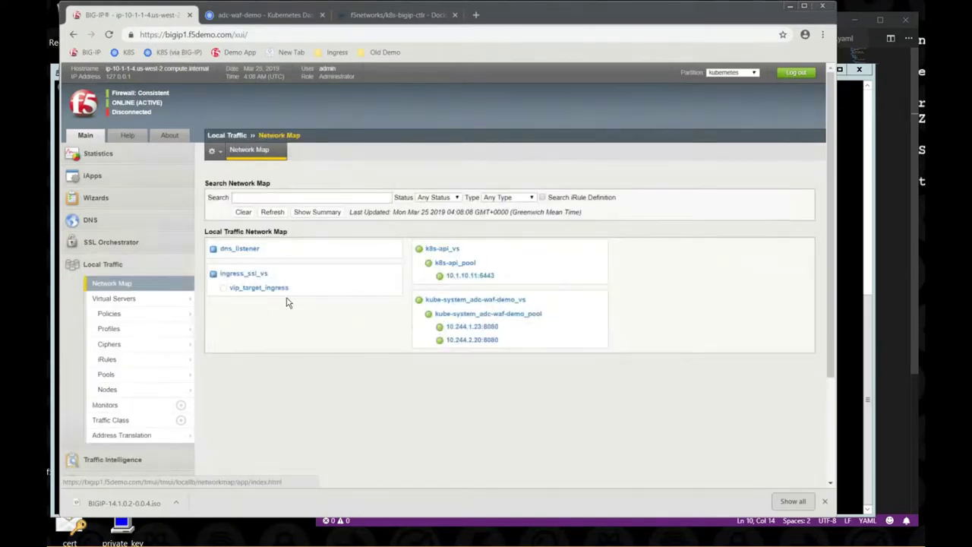
mouse_move(451, 301)
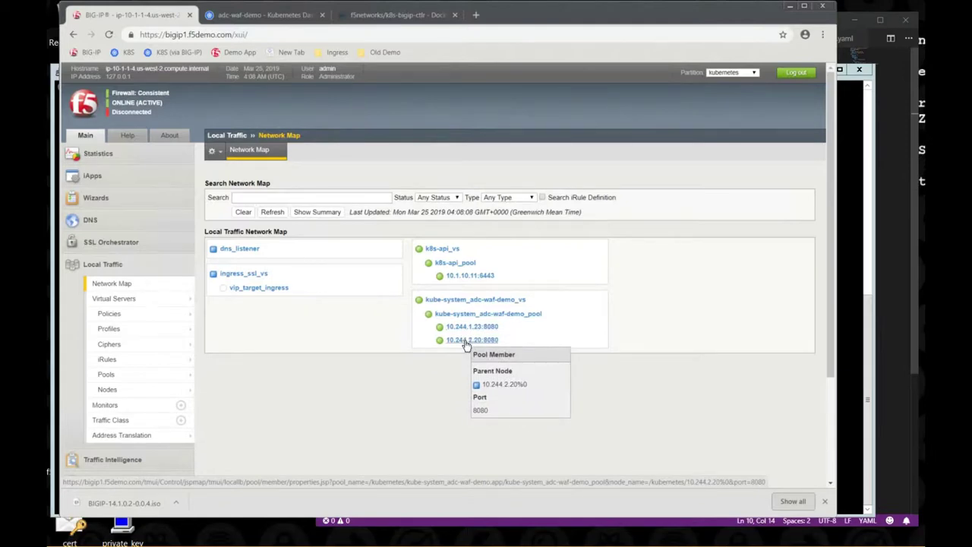
left_click(467, 300)
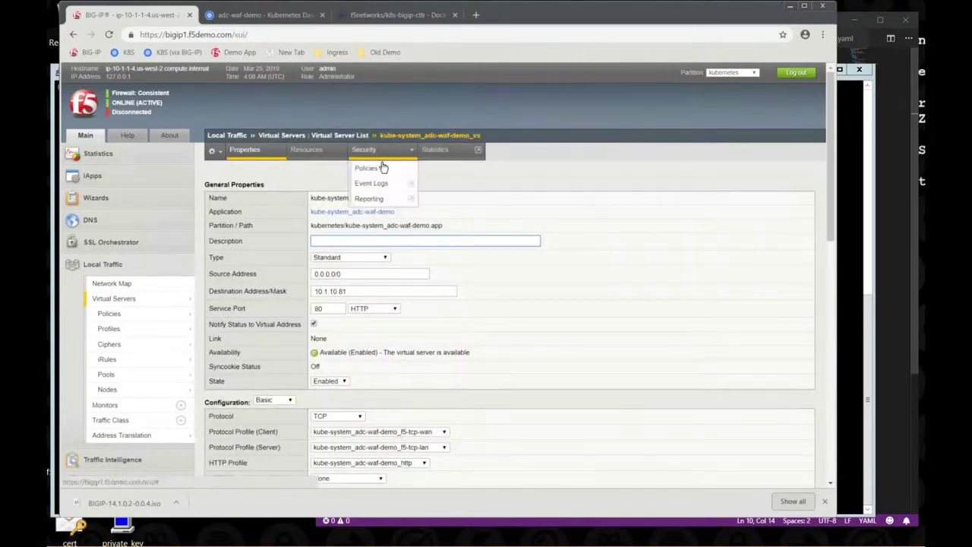
left_click(384, 167)
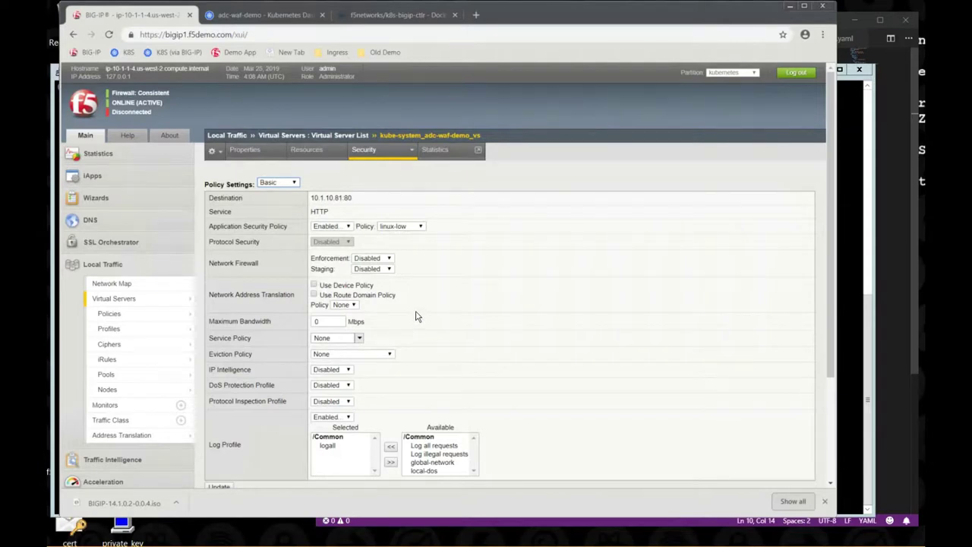
- Reopen kube-system_adc-waf-demo_vs from the Virtual Server List and copy destination address 10.1.10.81
mouse_move(187, 306)
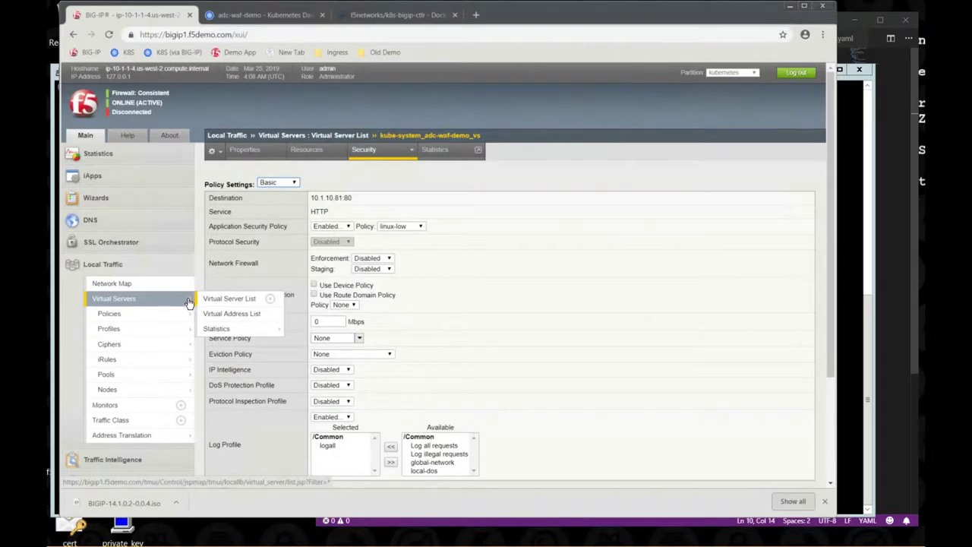
left_click(188, 303)
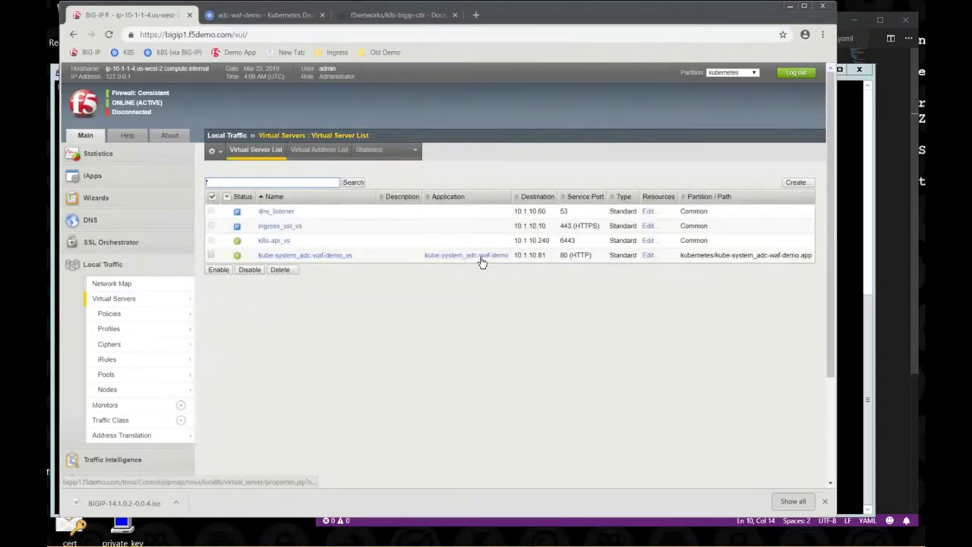
left_click(338, 258)
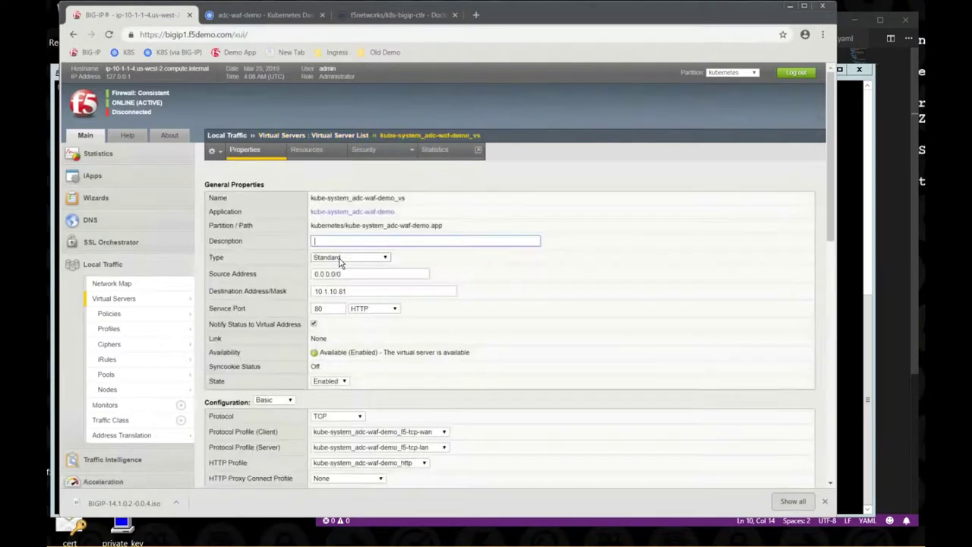
double_click(325, 291)
key("ctrl+c")
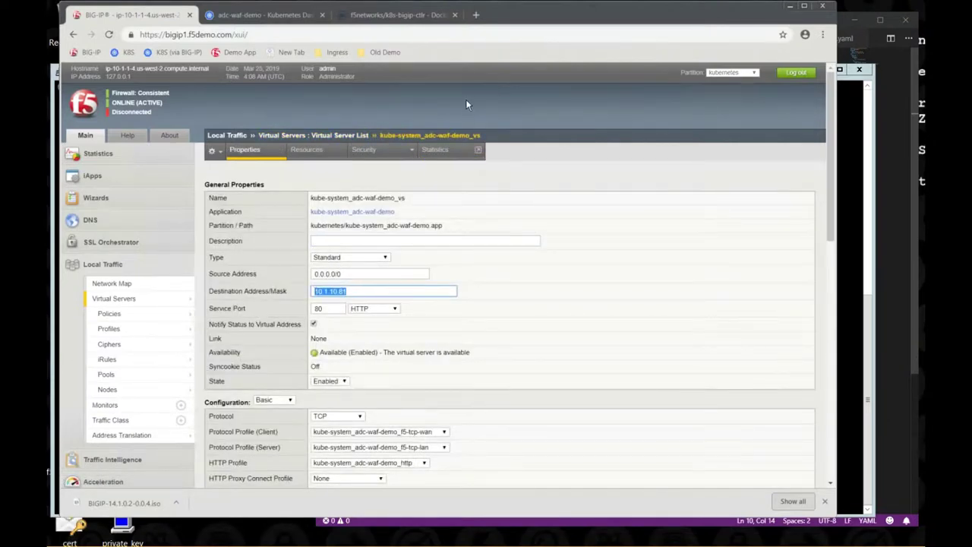
left_click(476, 14)
- Load the f5-hello-world app at 10.1.10.81 and view its Stats raw request data
key("ctrl+v")
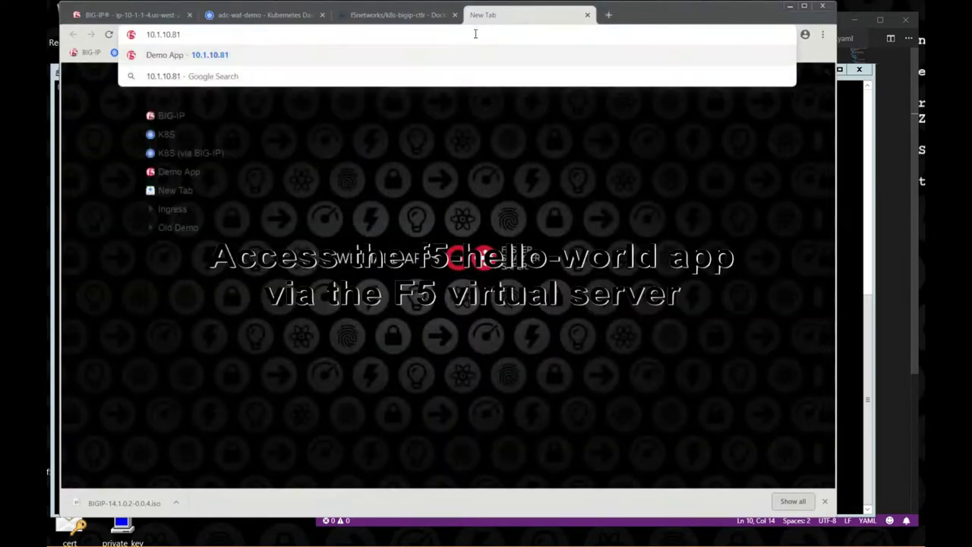
key("Return")
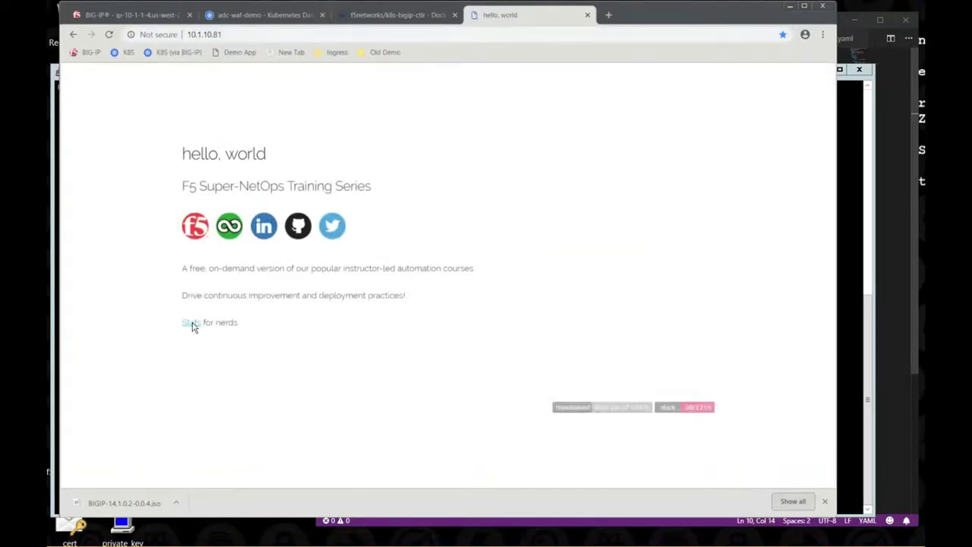
left_click(192, 325)
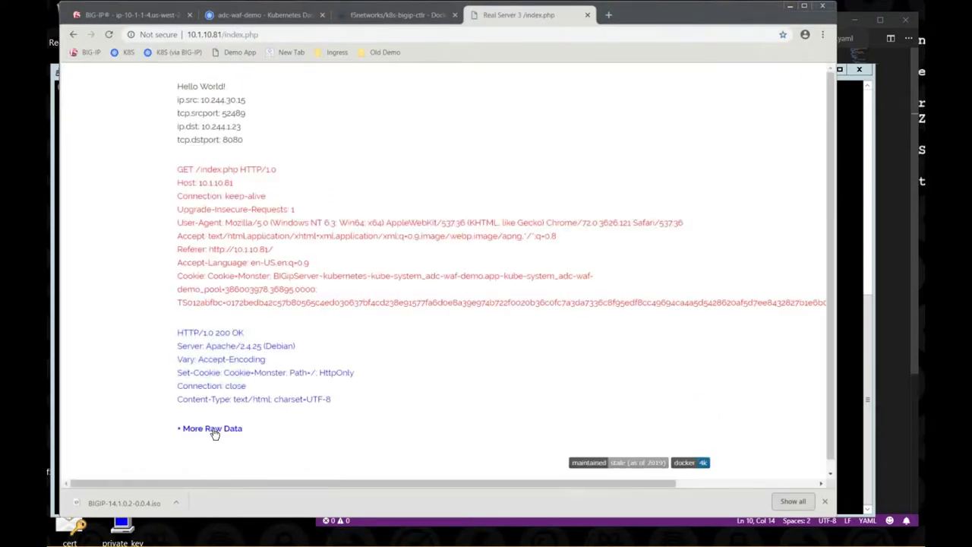
left_click(213, 429)
scroll(214, 429, "down", 5)
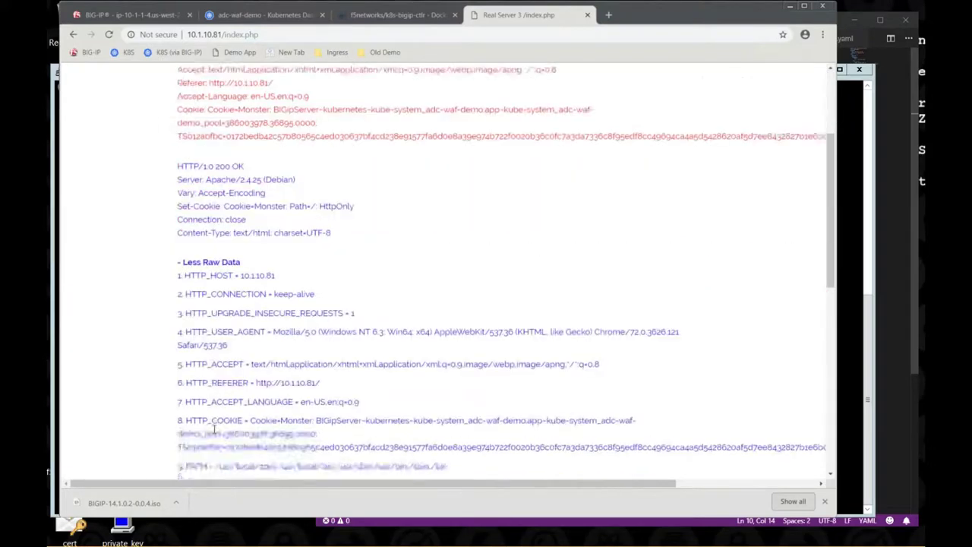
scroll(214, 430, "down", 5)
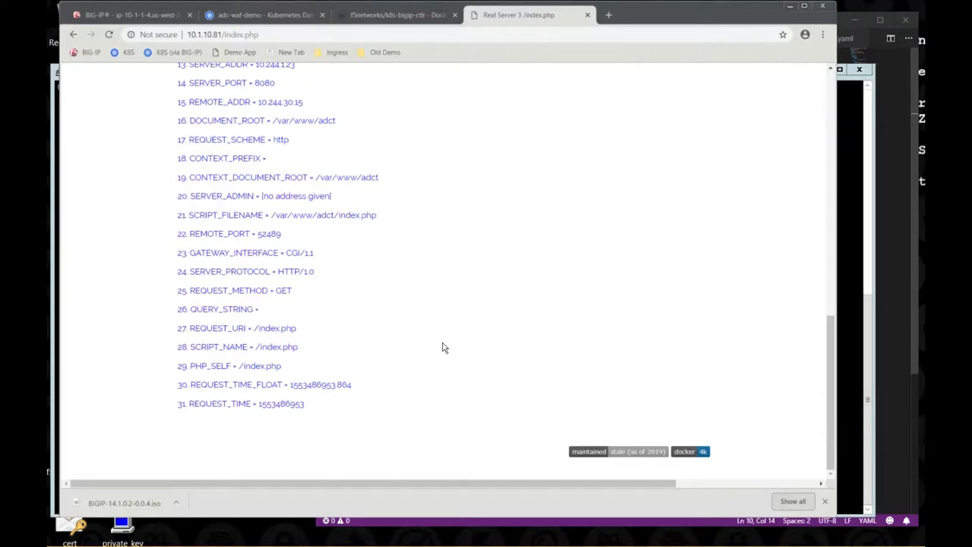
left_click(608, 16)
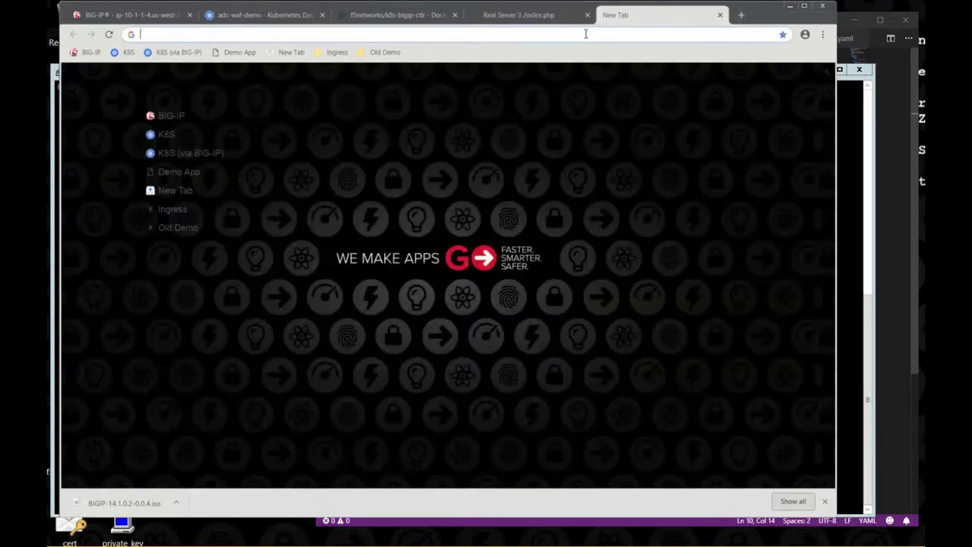
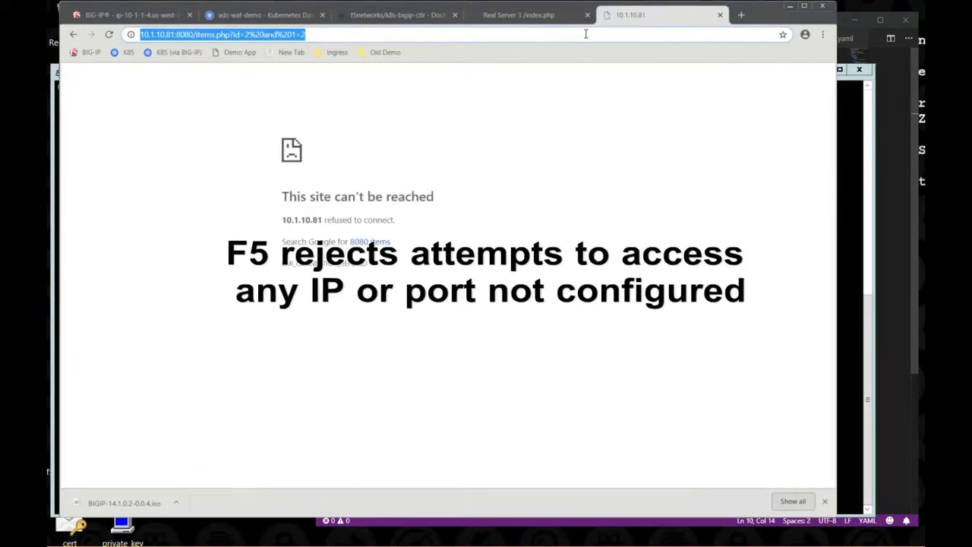
- Leave the address bar, then start editing the 10.1.10.81:8080 address to change its port
left_click(332, 138)
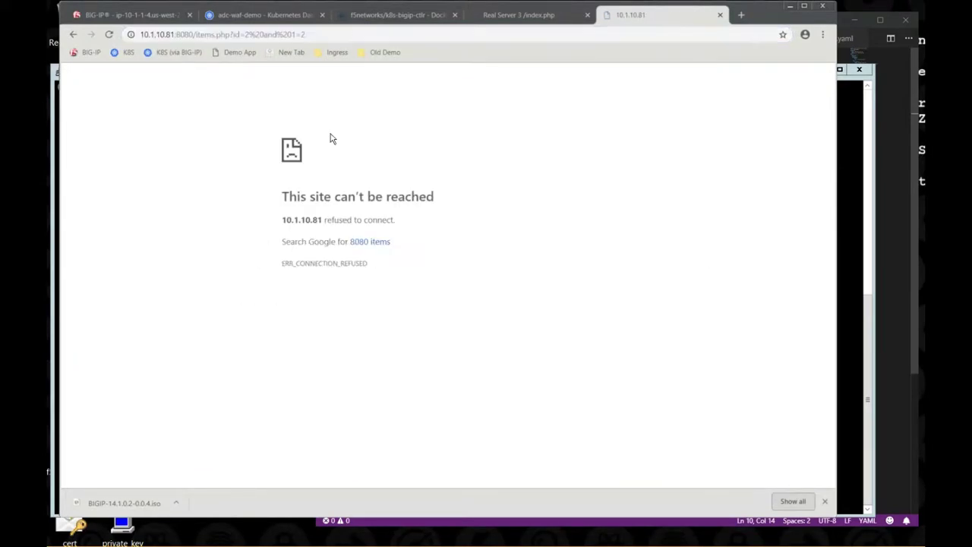
left_click(191, 36)
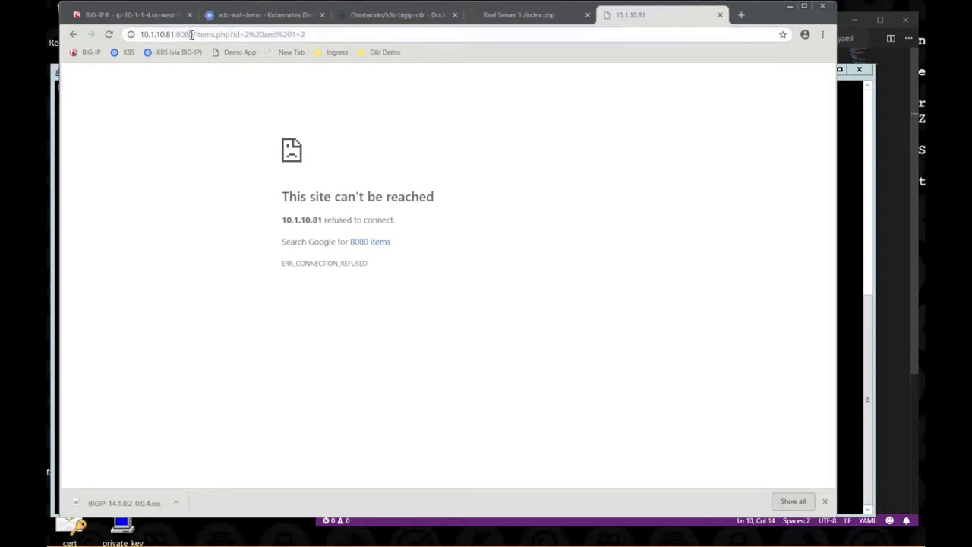
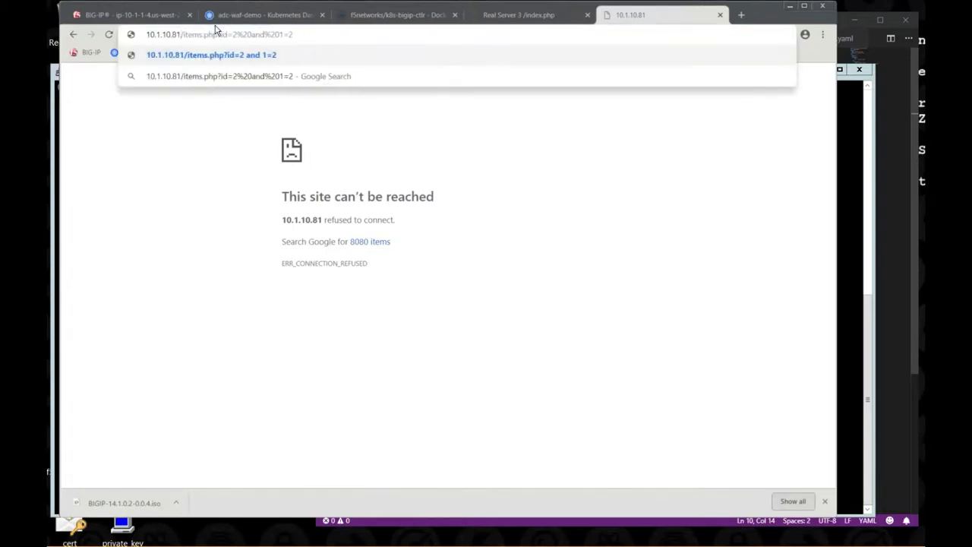
- Load the SQL-injection URL items.php?id=2 and 1=2 in the demo app, then switch to BIG-IP
key("Return")
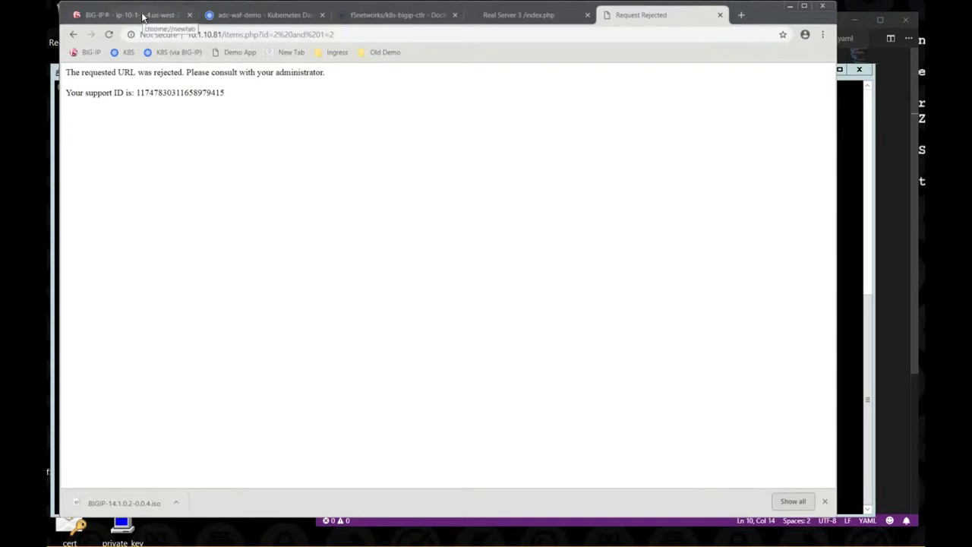
left_click(141, 16)
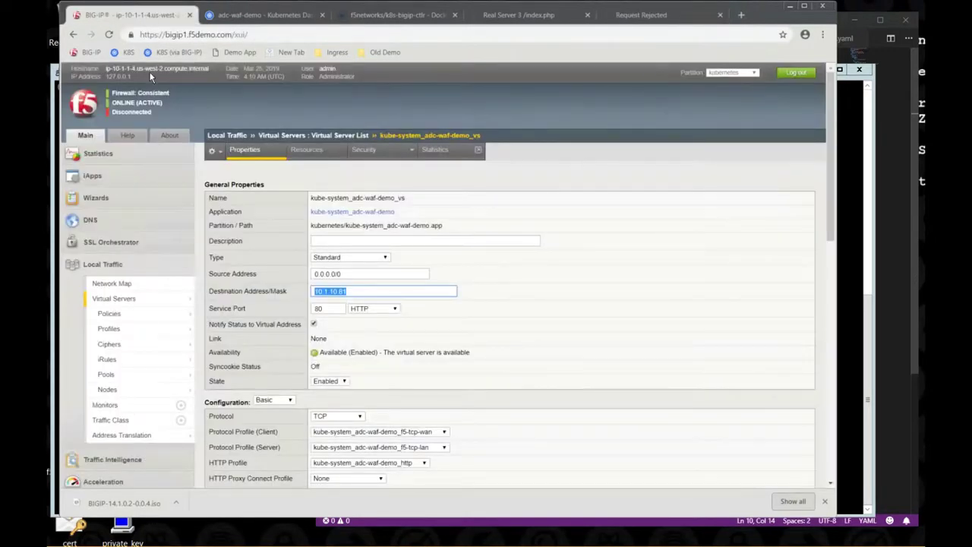
- Open Security > Event Logs > Application > Requests to find the rejected items.php request
scroll(150, 319, "down", 1)
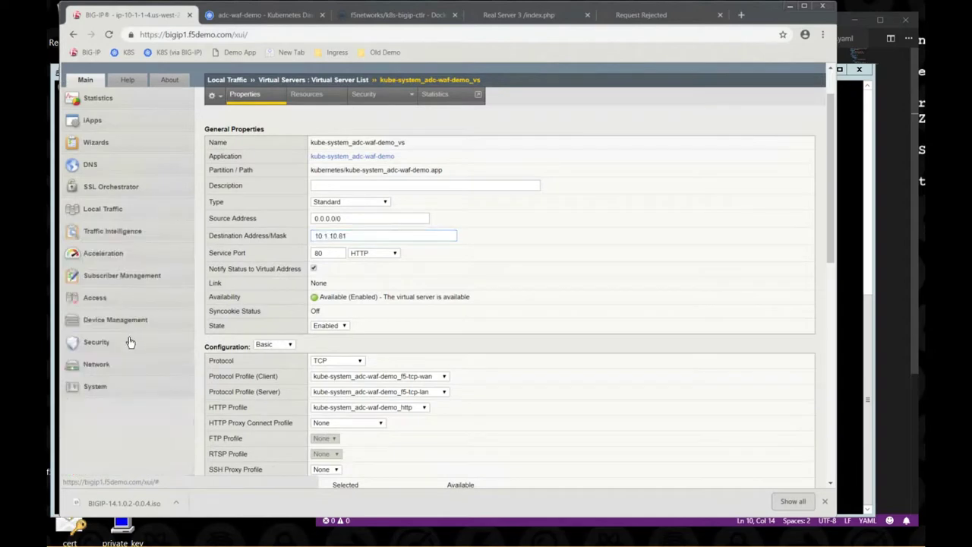
mouse_move(130, 342)
scroll(130, 342, "down", 1)
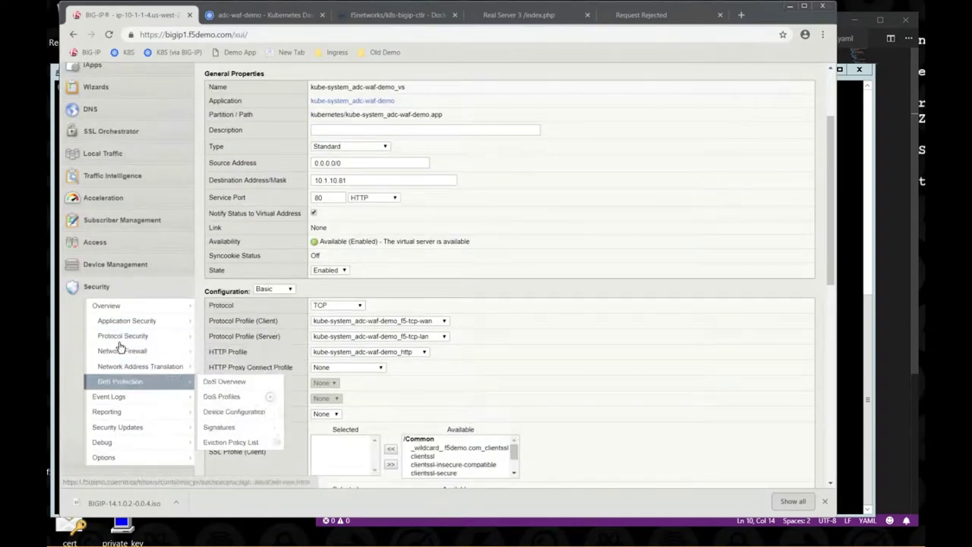
mouse_move(134, 396)
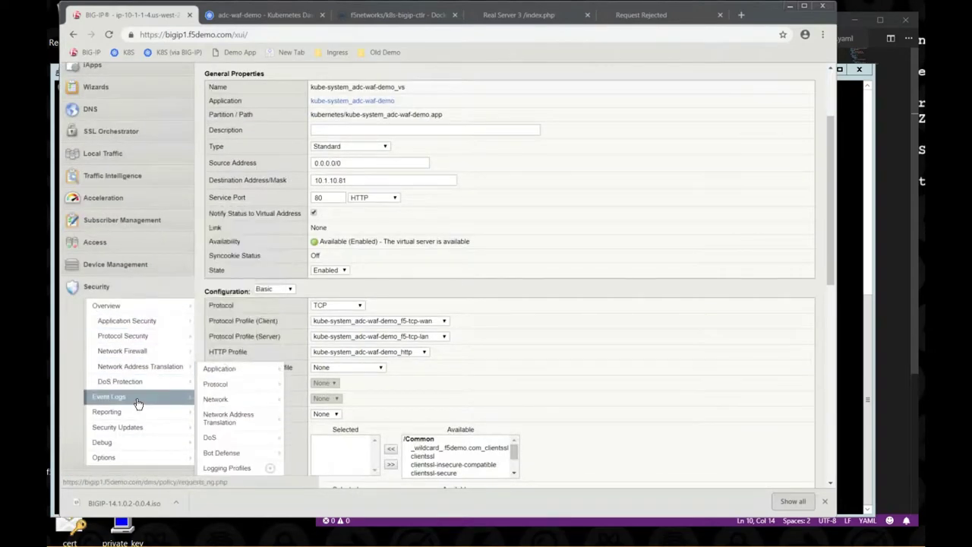
left_click(228, 370)
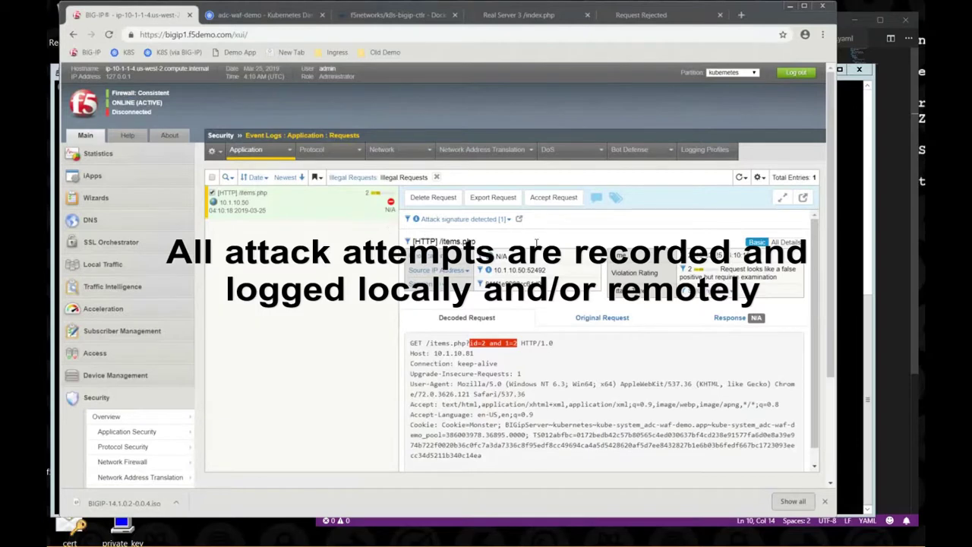
- Inspect the blocked request's full details, comparing the original URL-encoded and decoded request views
left_click(784, 243)
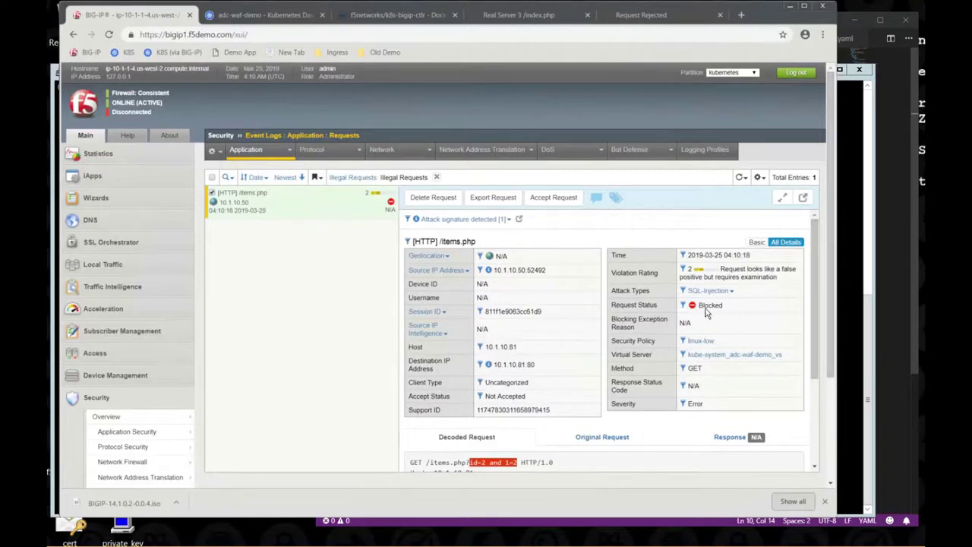
left_click_drag(726, 310, 685, 309)
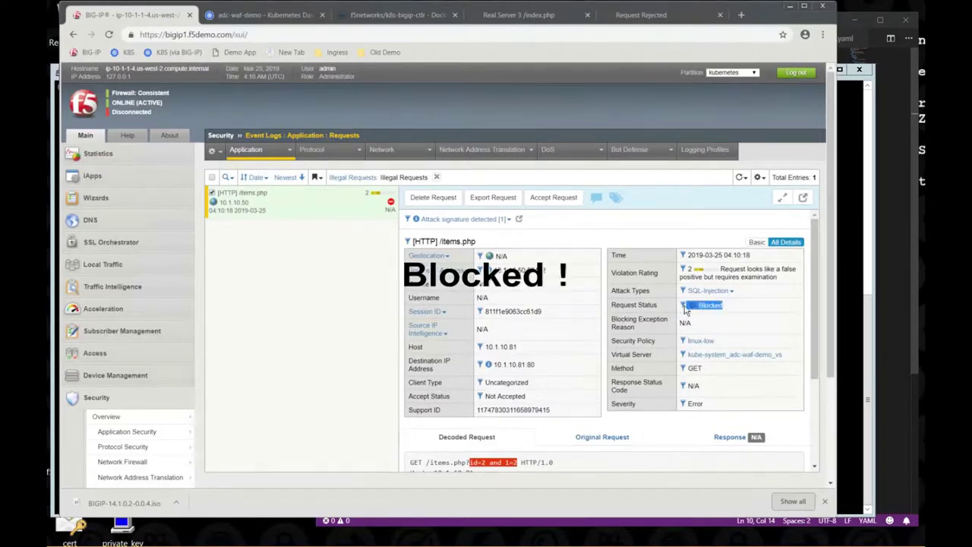
left_click(788, 312)
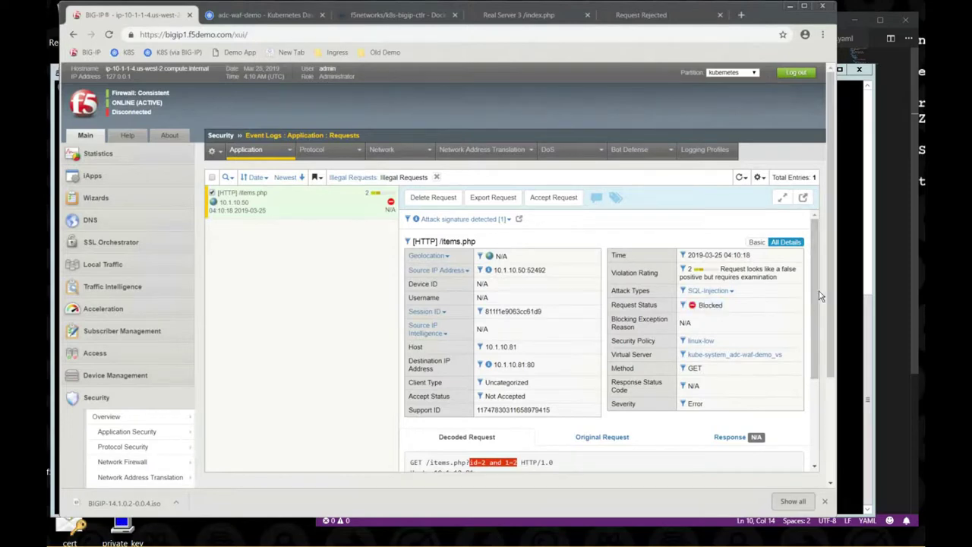
left_click_drag(819, 297, 809, 380)
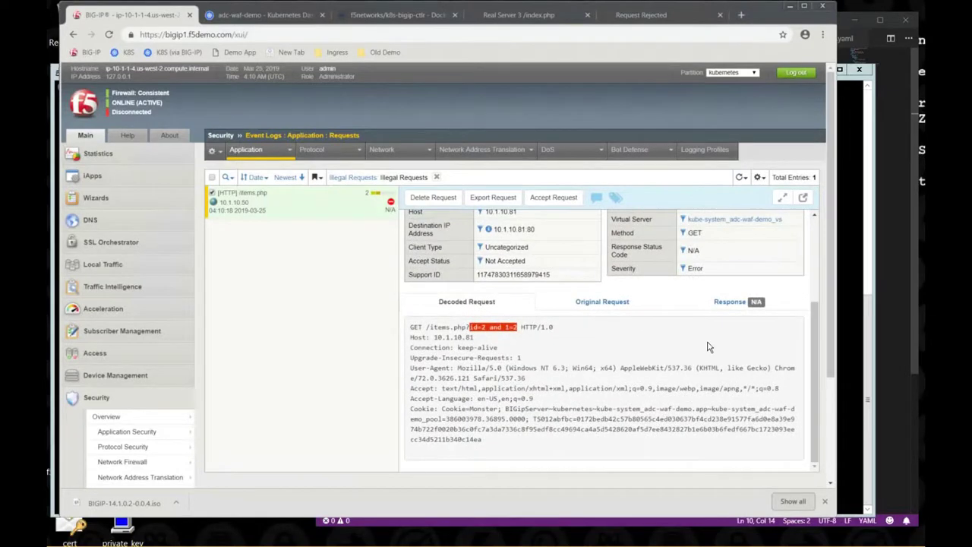
left_click(592, 303)
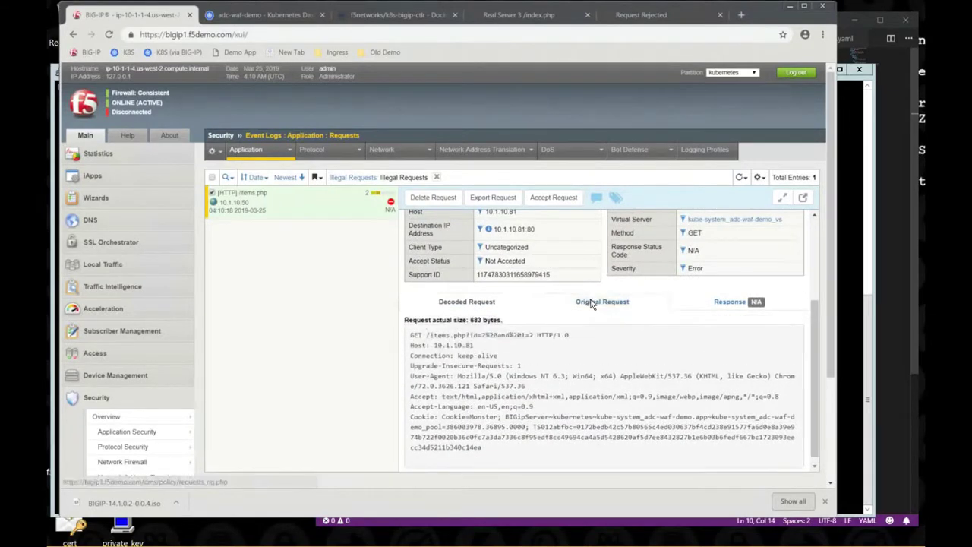
left_click(486, 303)
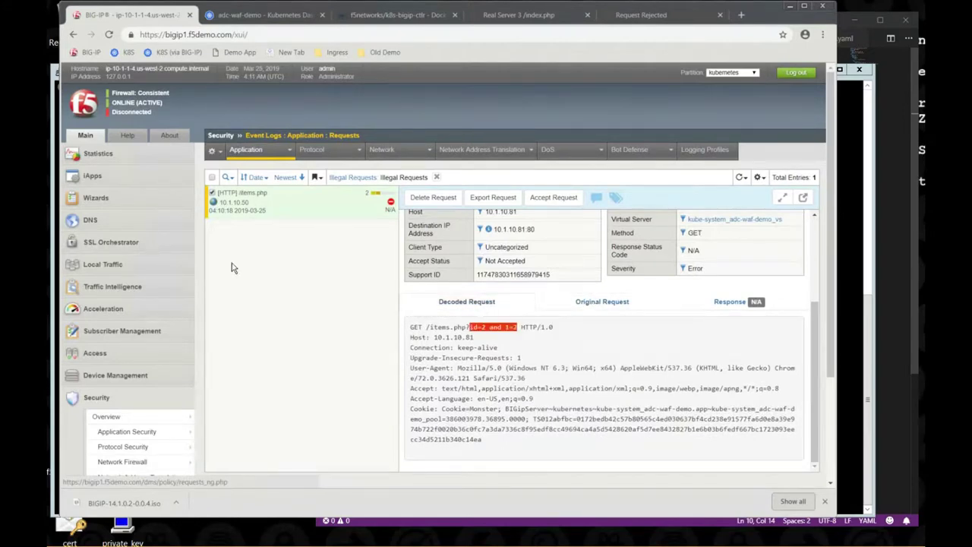
- Check the pool members on the Local Traffic Network Map, then return to the Kubernetes Dashboard
left_click(173, 266)
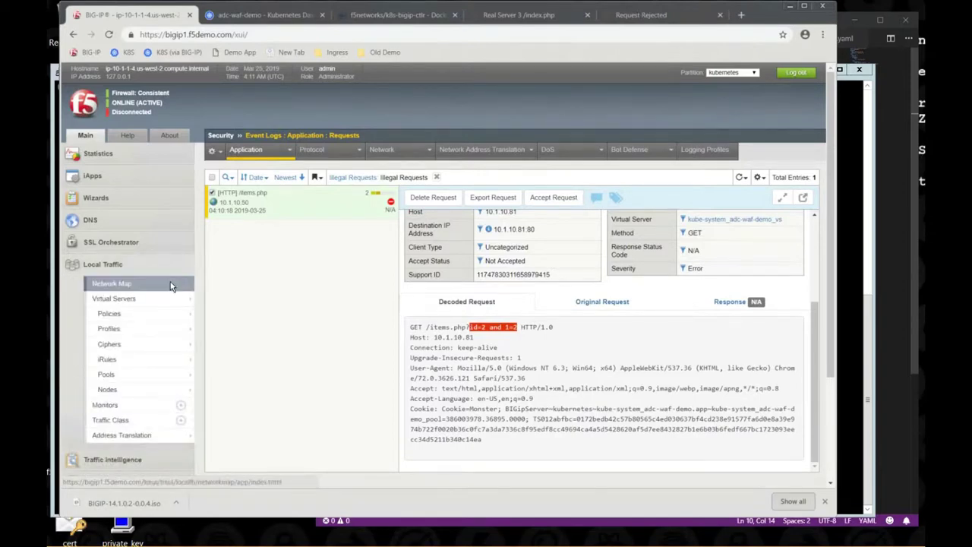
left_click(171, 286)
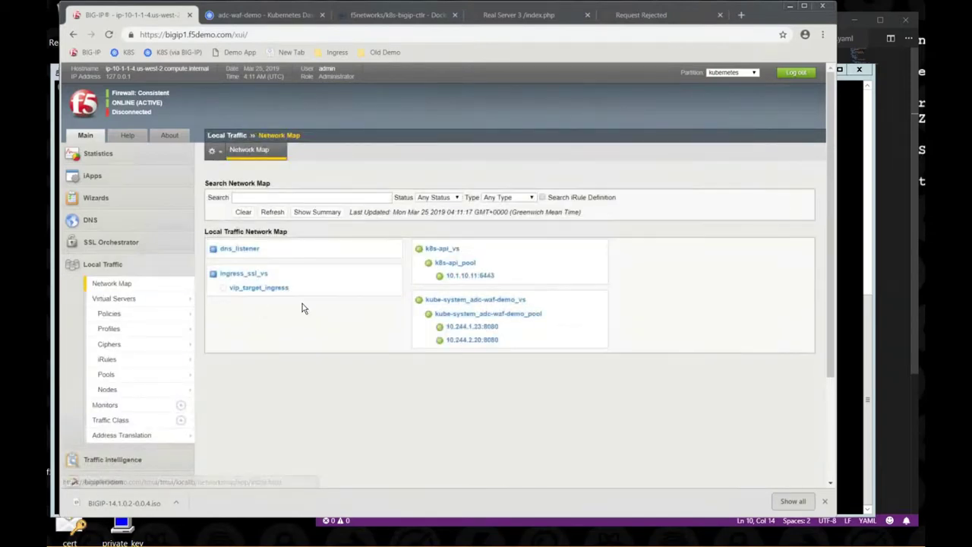
left_click(267, 15)
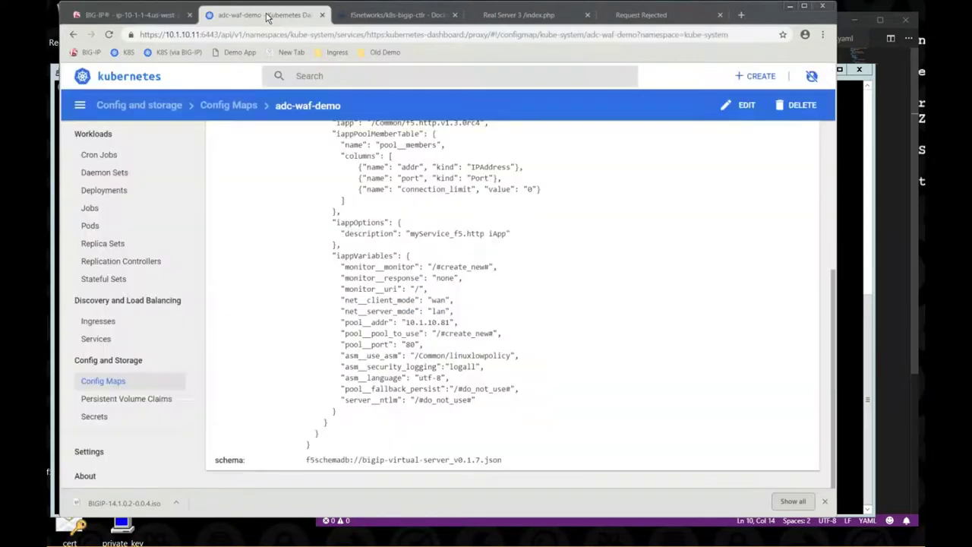
- Scale the f5-hello-world deployment to 5 pods
left_click(116, 195)
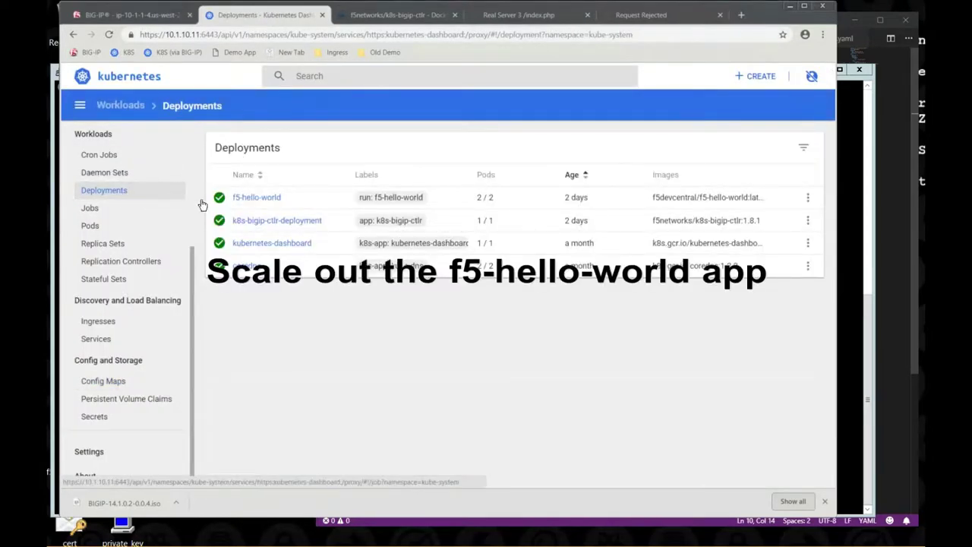
left_click(257, 199)
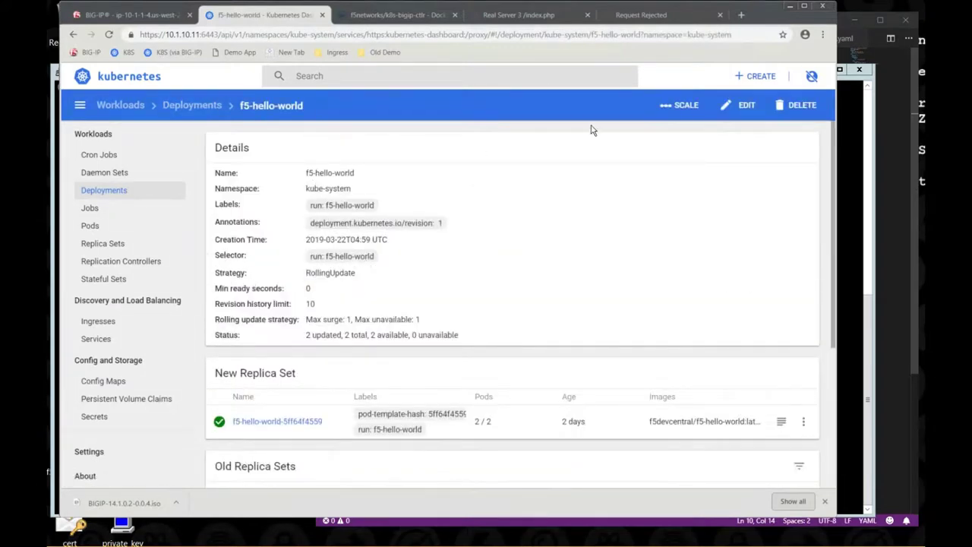
left_click(670, 107)
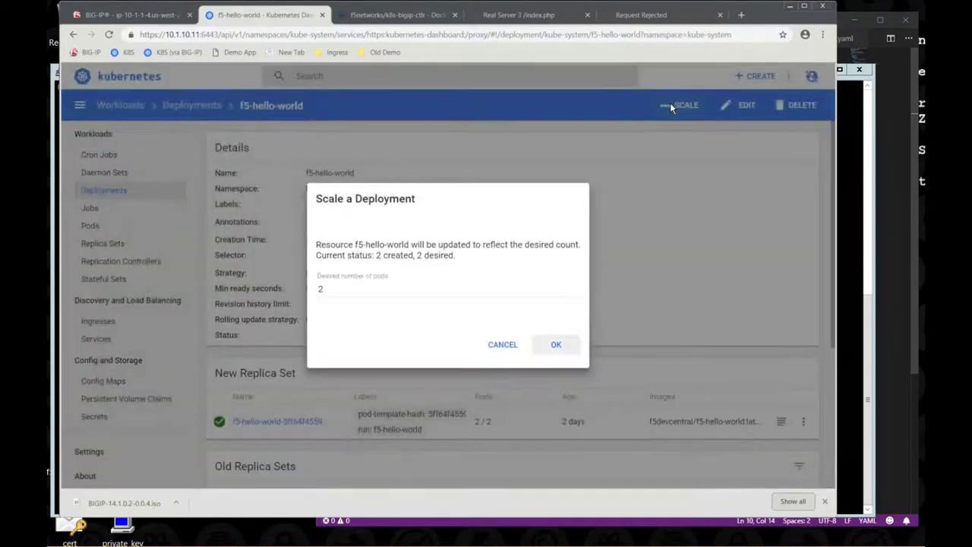
double_click(313, 293)
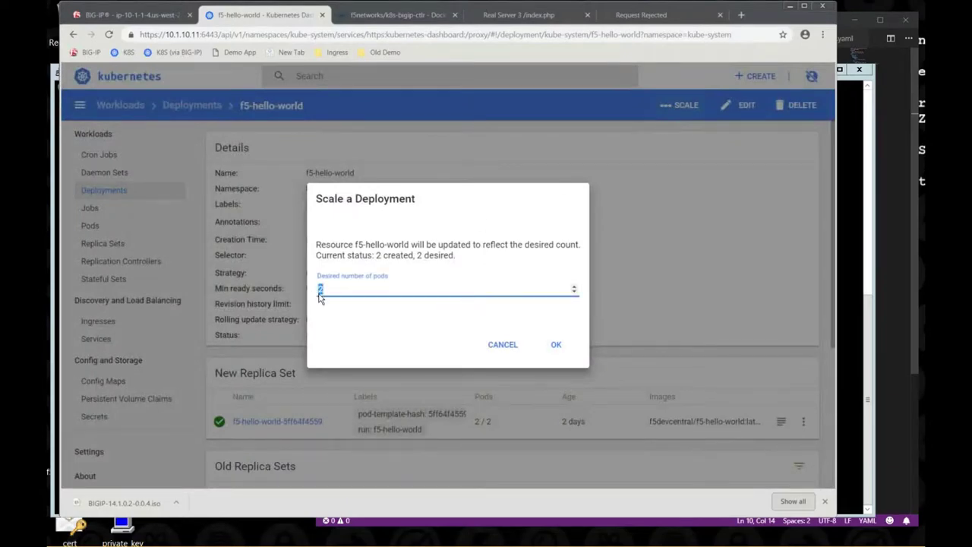
type("5")
left_click(556, 347)
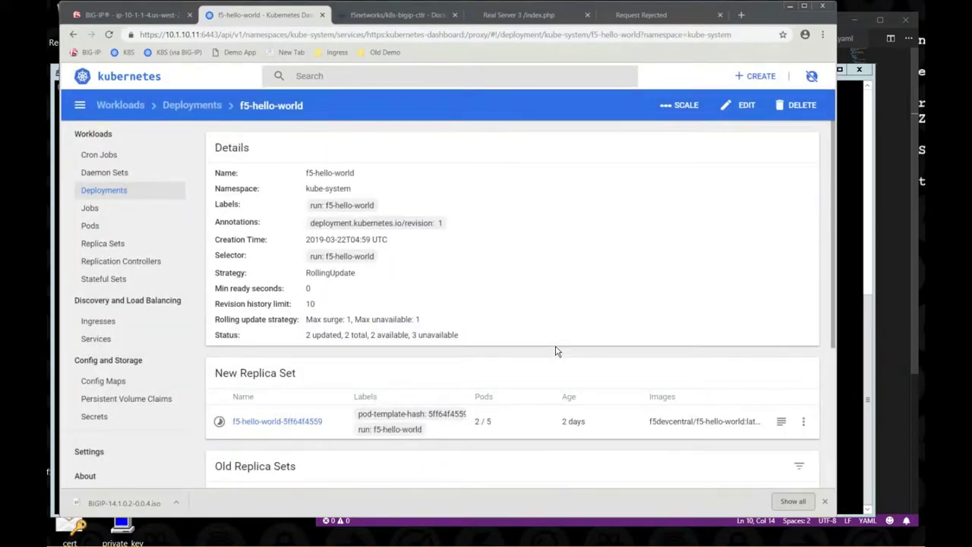
- Reopen f5-hello-world to confirm 5 total and 5 available pods, then return to BIG-IP
scroll(555, 351, "down", 2)
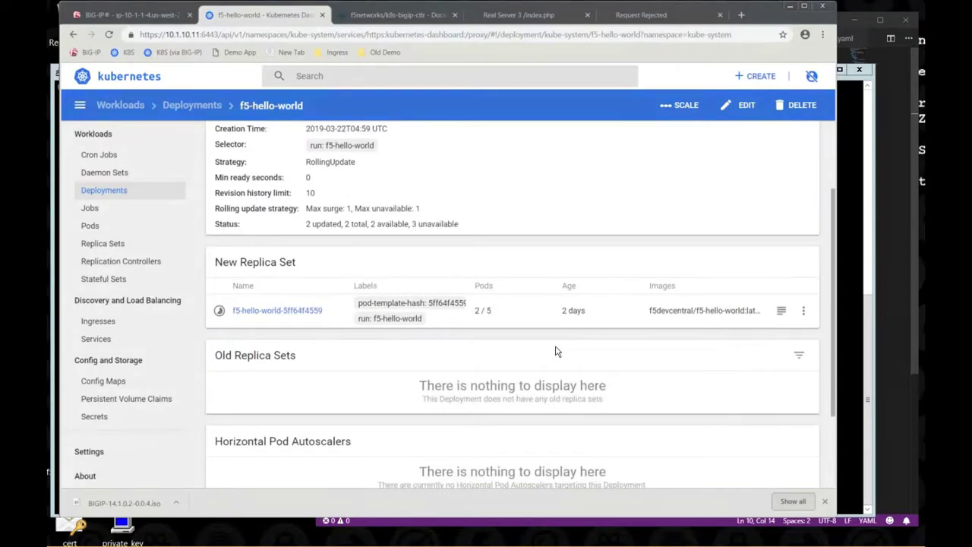
scroll(555, 351, "up", 2)
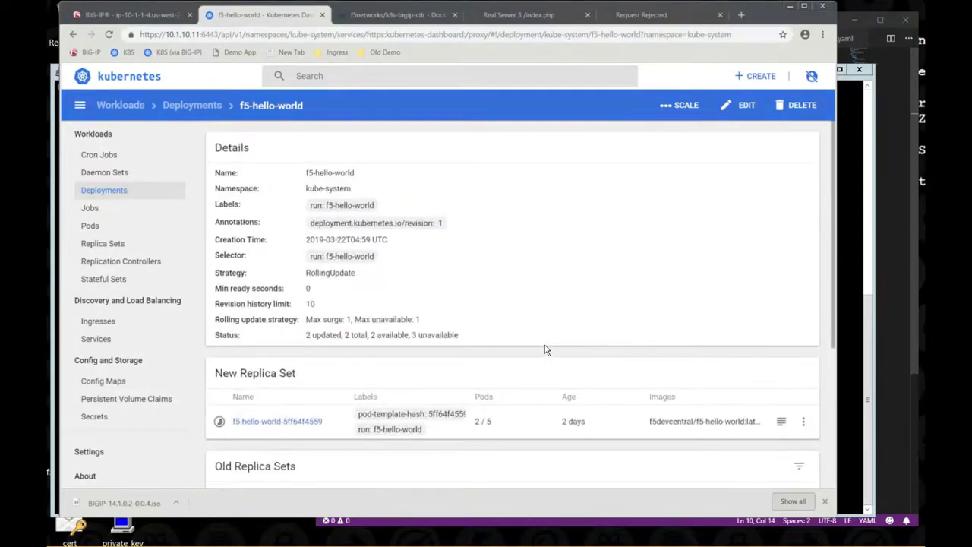
key("alt+Left")
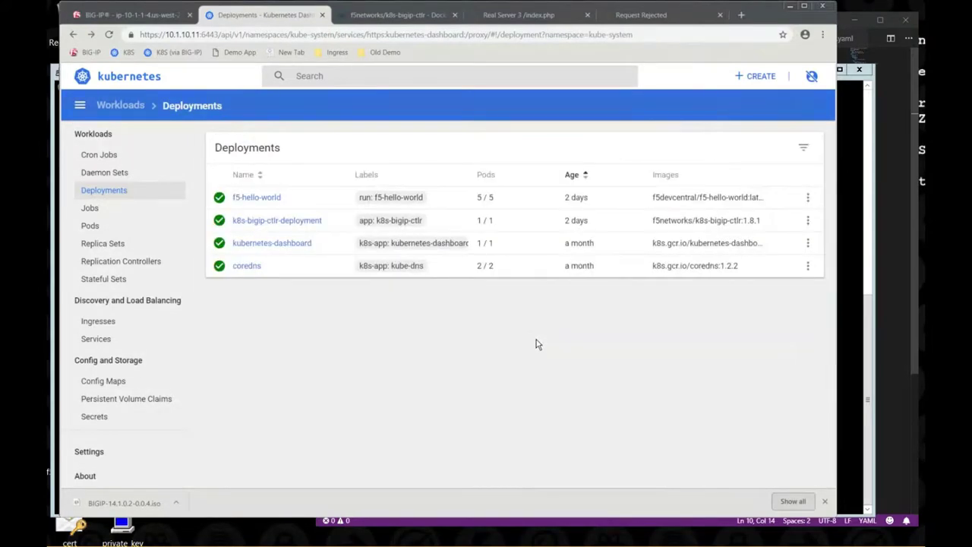
left_click(258, 199)
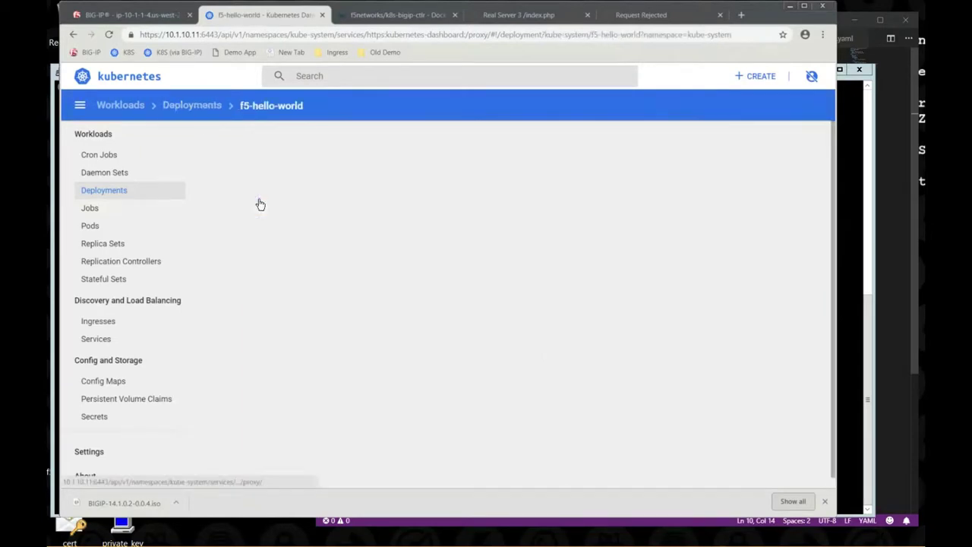
scroll(456, 319, "down", 1)
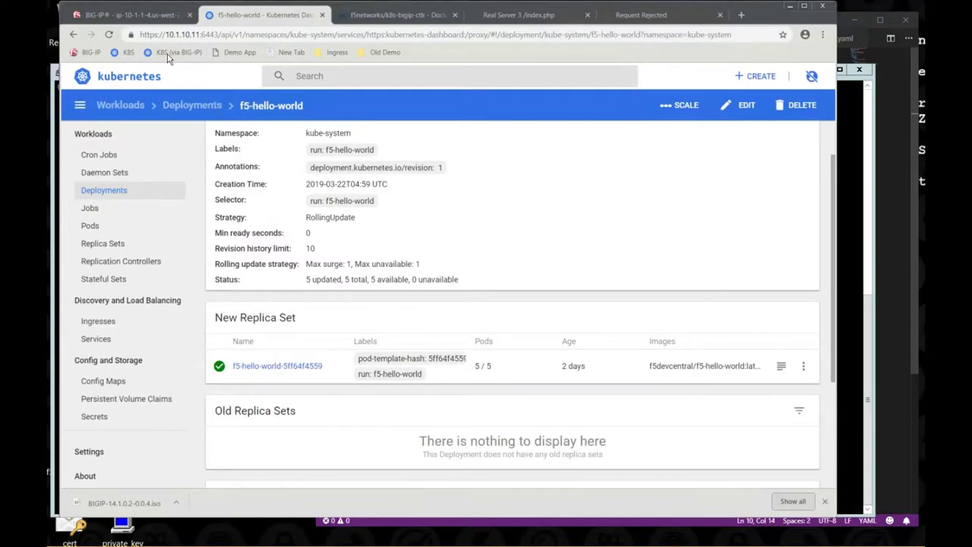
left_click(147, 21)
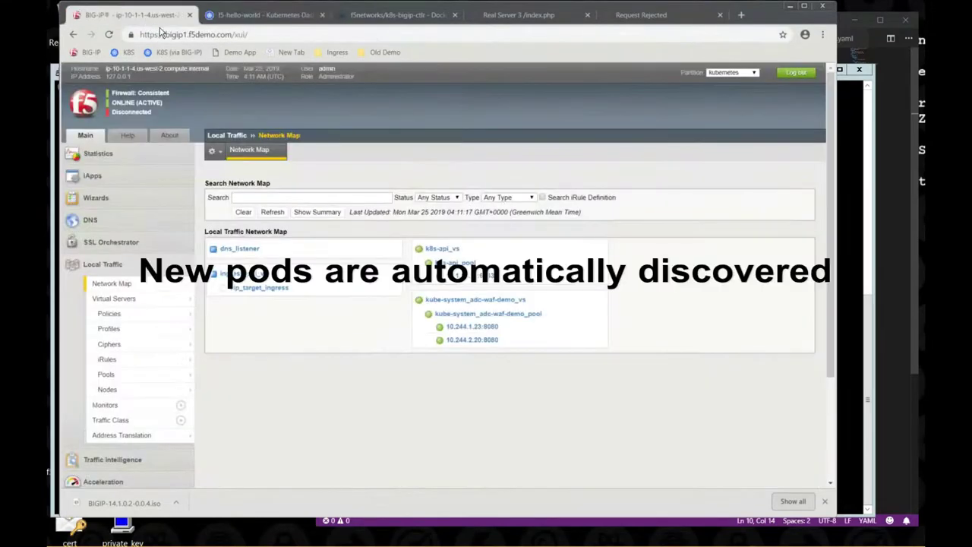
- Refresh the network map to show new pool members 10.244.1.25, 10.244.2.21 and 10.244.2.22
left_click(275, 215)
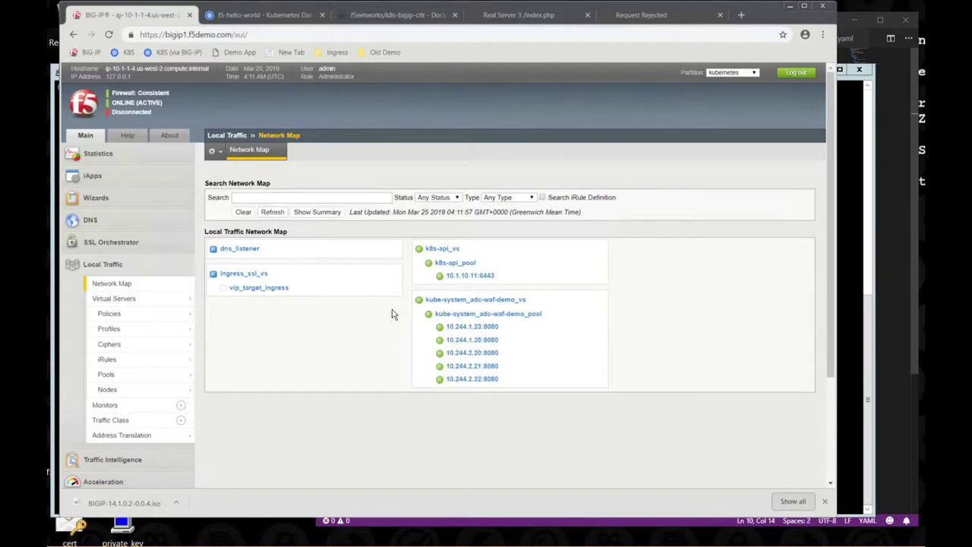
mouse_move(469, 388)
- Set the f5-hello-world desired number of pods to 2 and confirm the scale
left_click(266, 16)
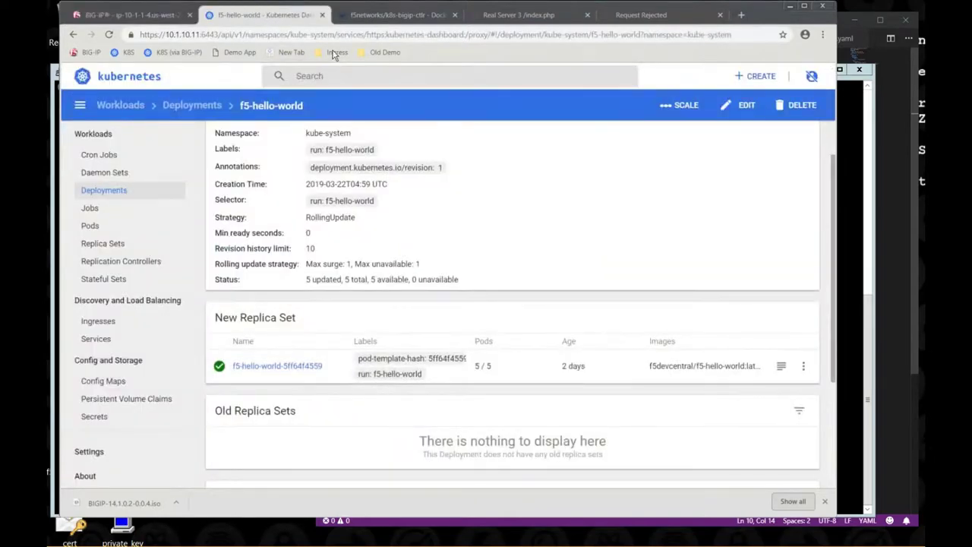
left_click(681, 107)
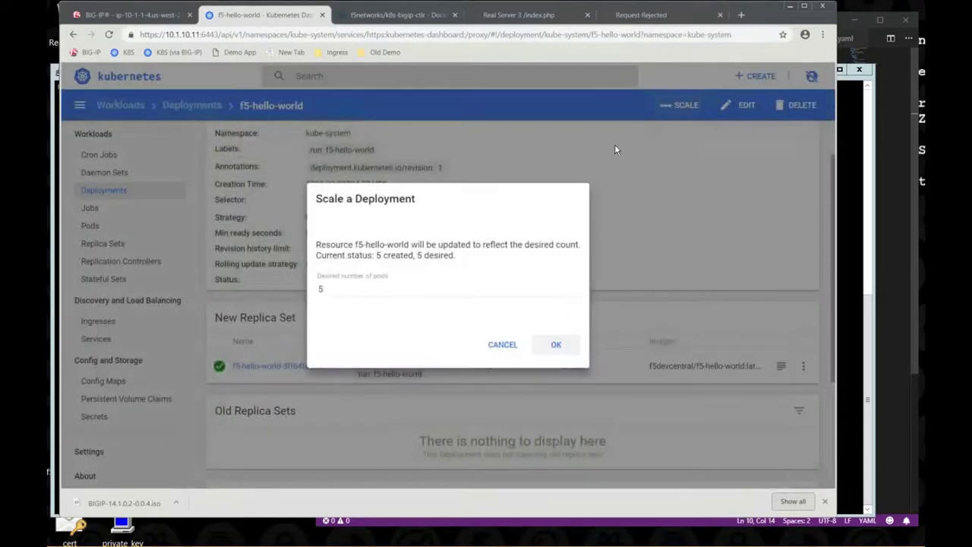
left_click(339, 288)
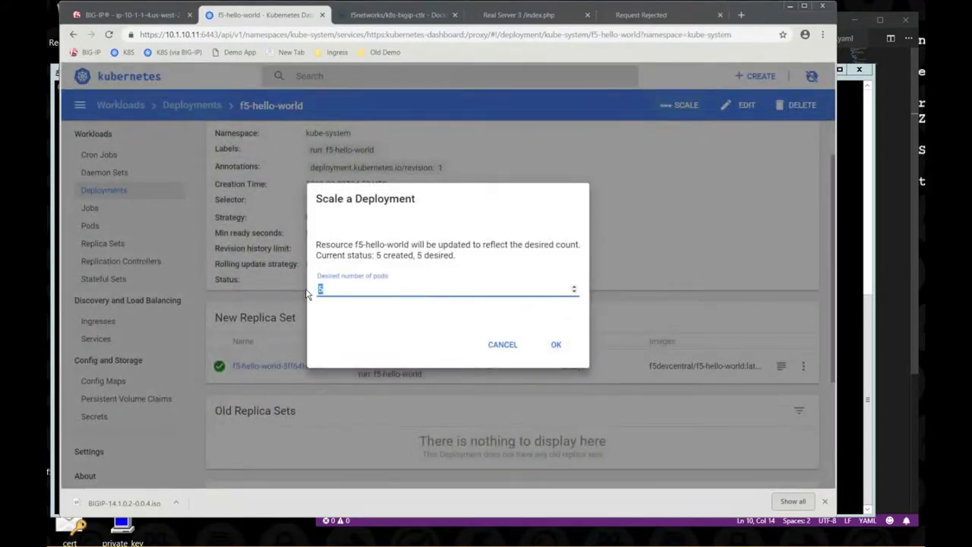
left_click(557, 347)
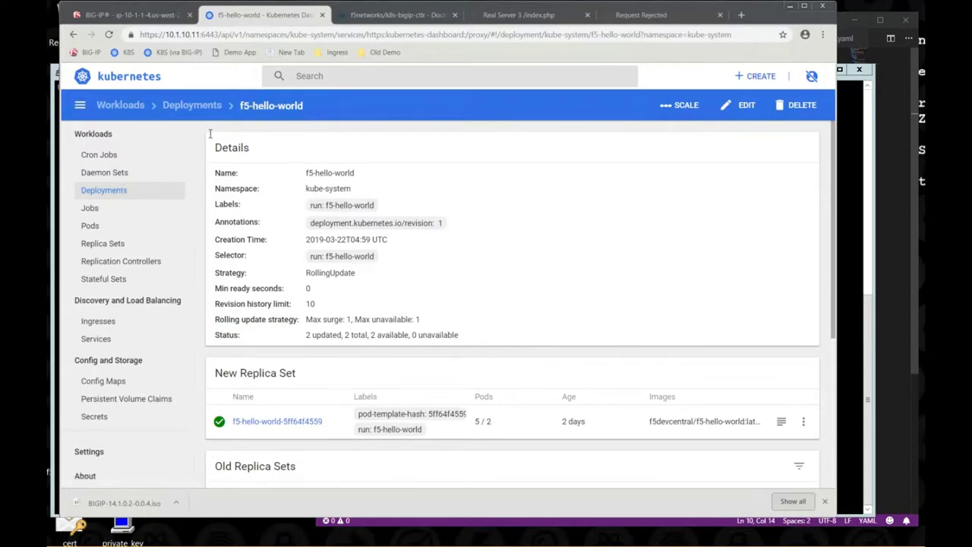
- Reopen the f5-hello-world details to verify 2 total and 2 available pods
left_click(185, 110)
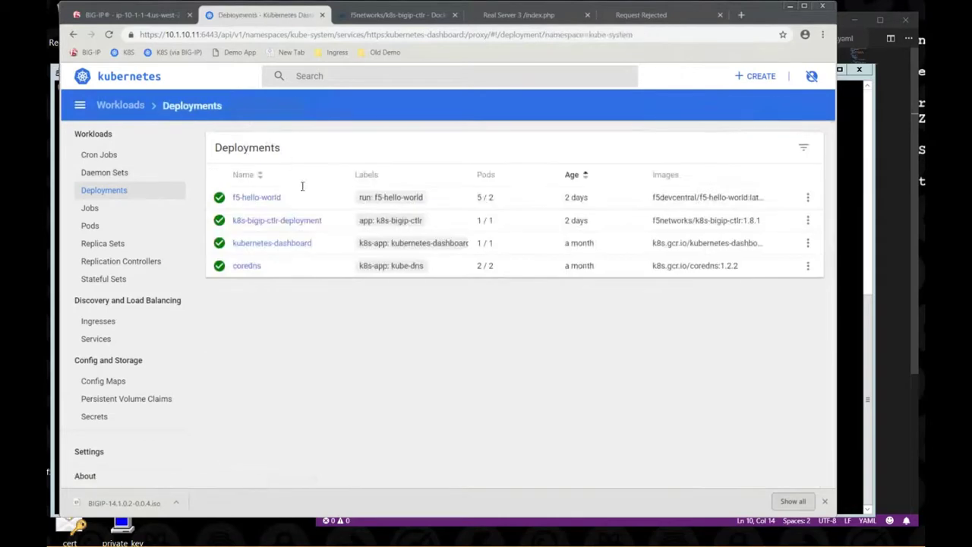
left_click(264, 199)
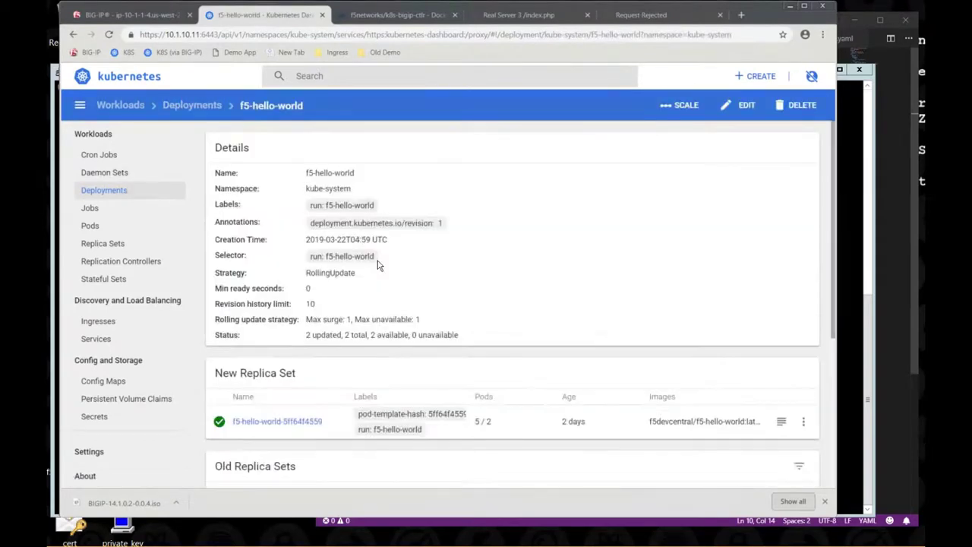
scroll(379, 265, "down", 3)
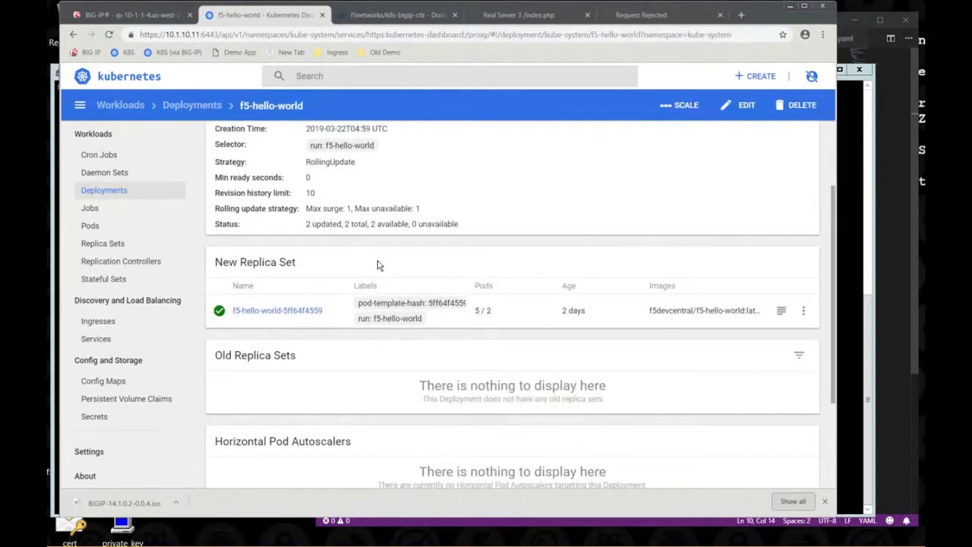
scroll(379, 260, "up", 2)
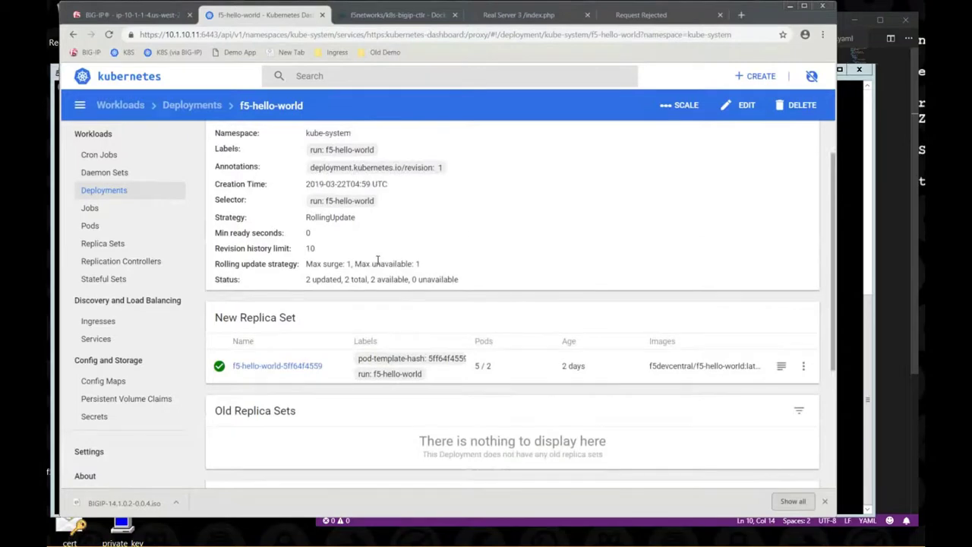
- Refresh the BIG-IP network map to show members 10.244.1.23 and 10.244.2.20, then display PowerPoint slide 5
left_click(154, 16)
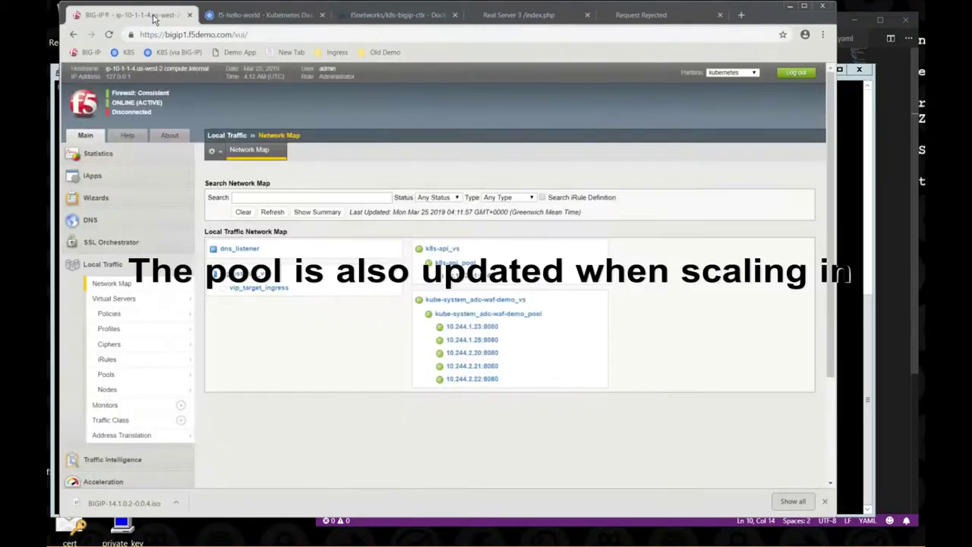
left_click(272, 212)
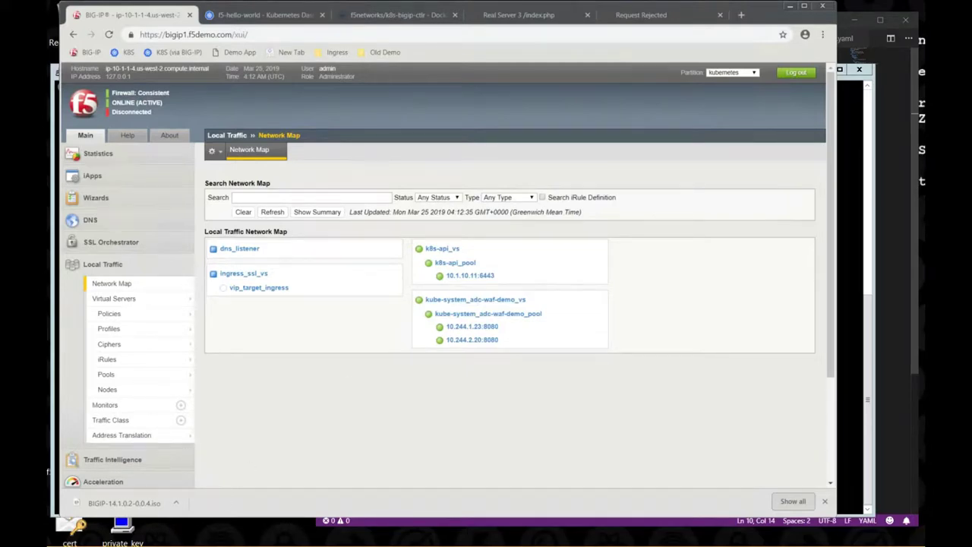
key("alt+Tab")
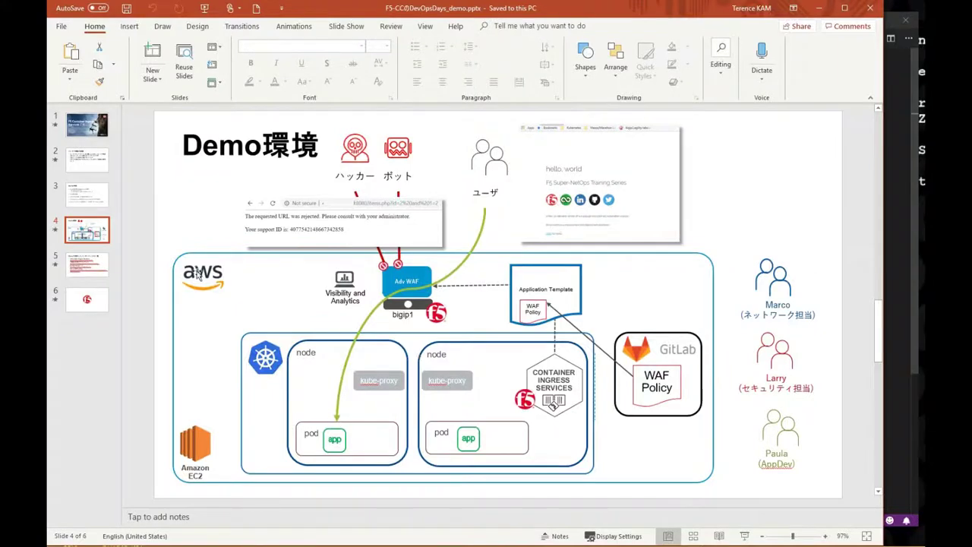
left_click(107, 264)
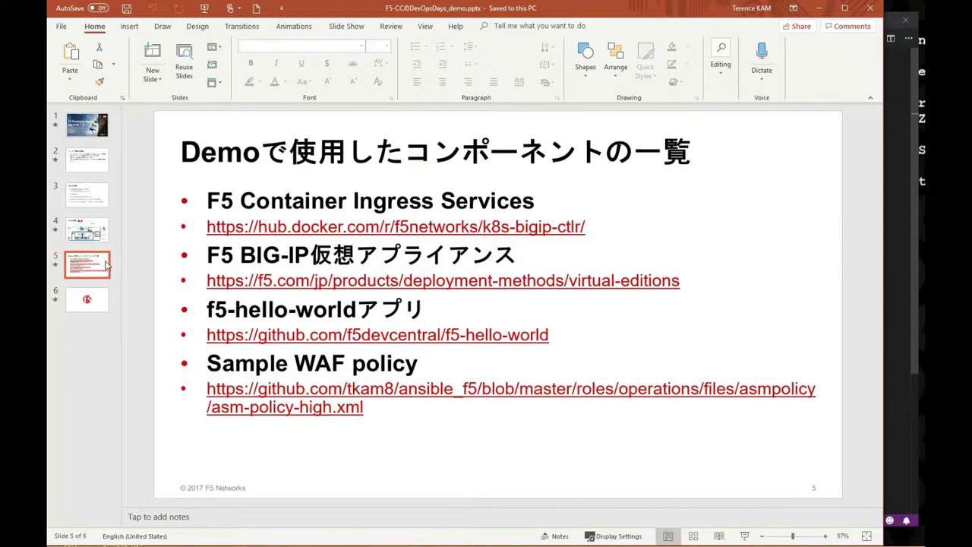